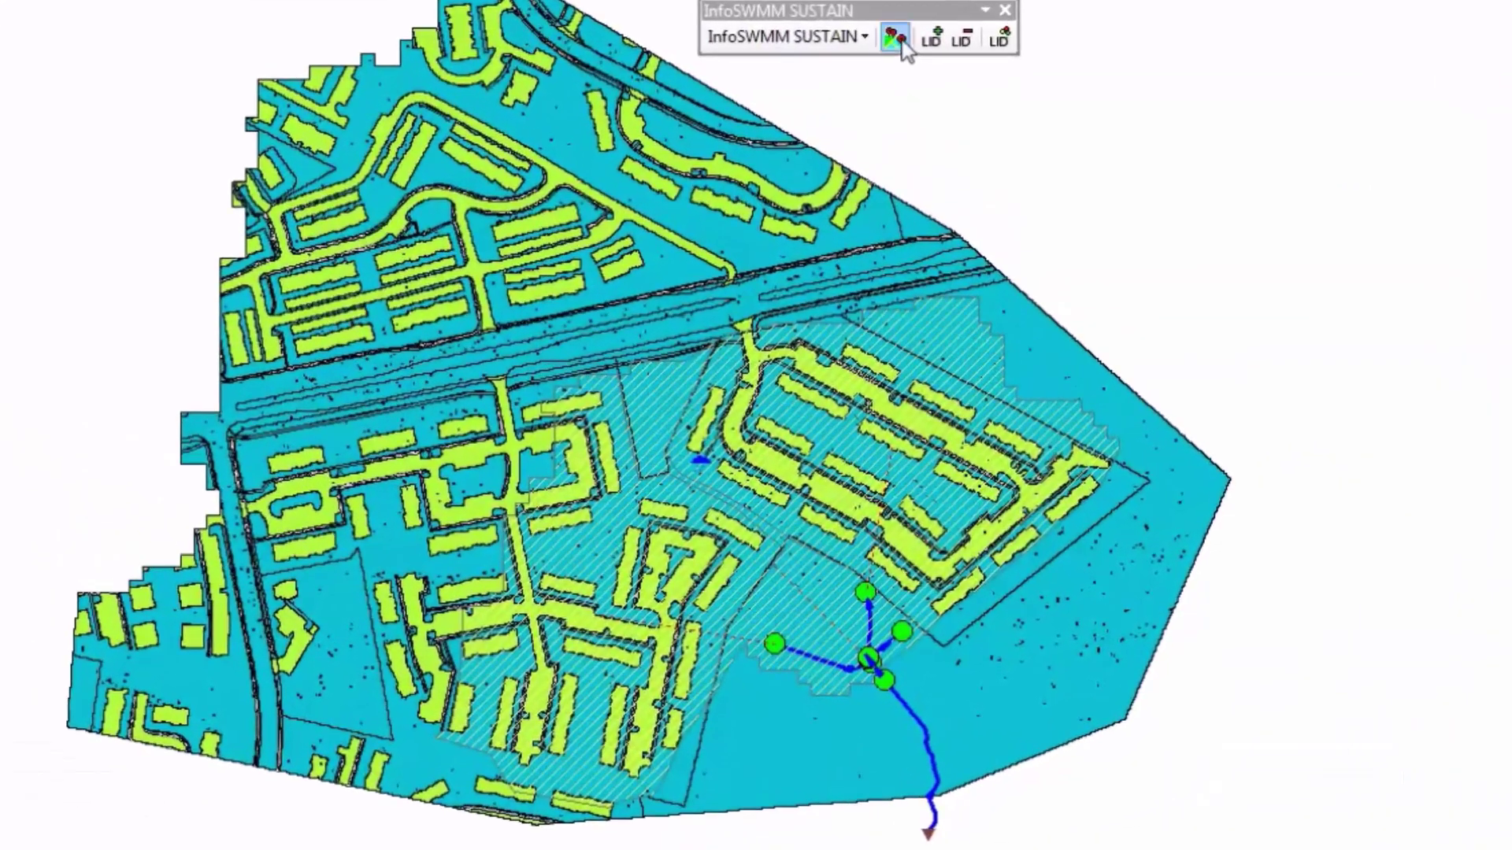
- Open the Siting Manager, accept the land-use LID suitability table, and show the eight selected LID types
left_click(896, 38)
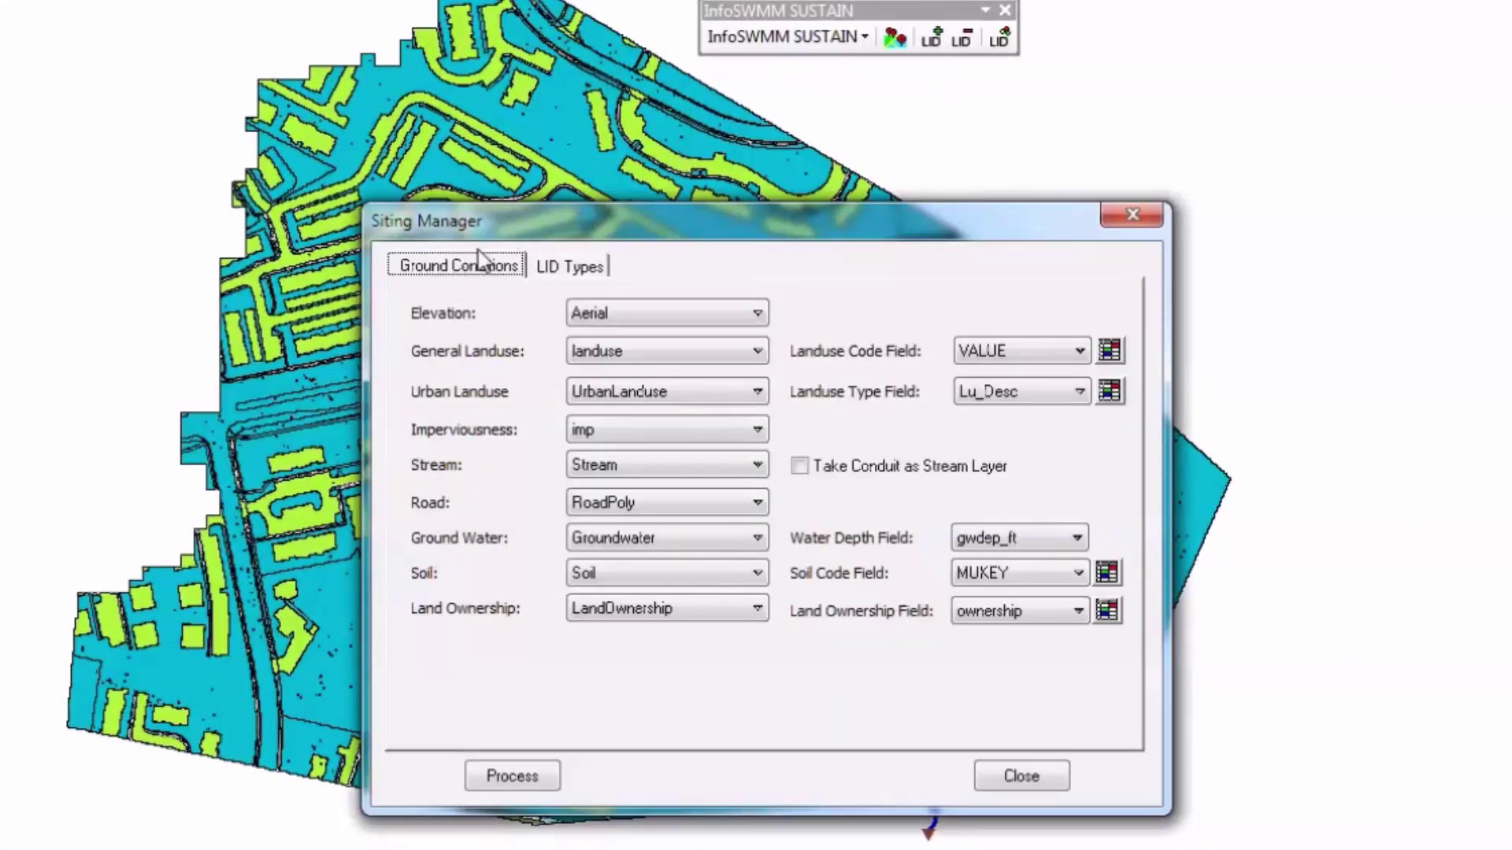
left_click_drag(418, 223, 180, 186)
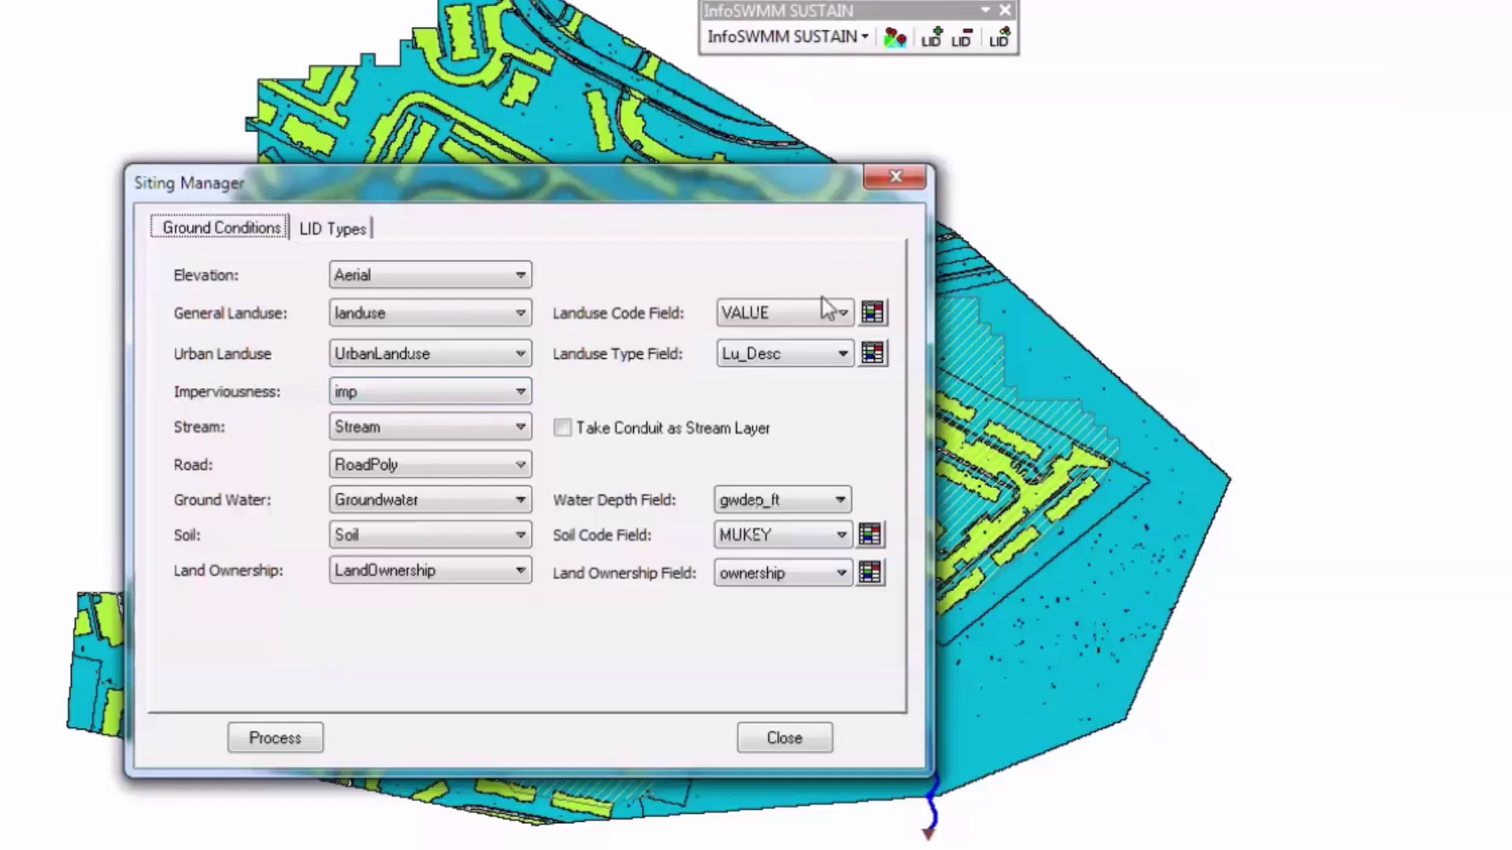
left_click(875, 314)
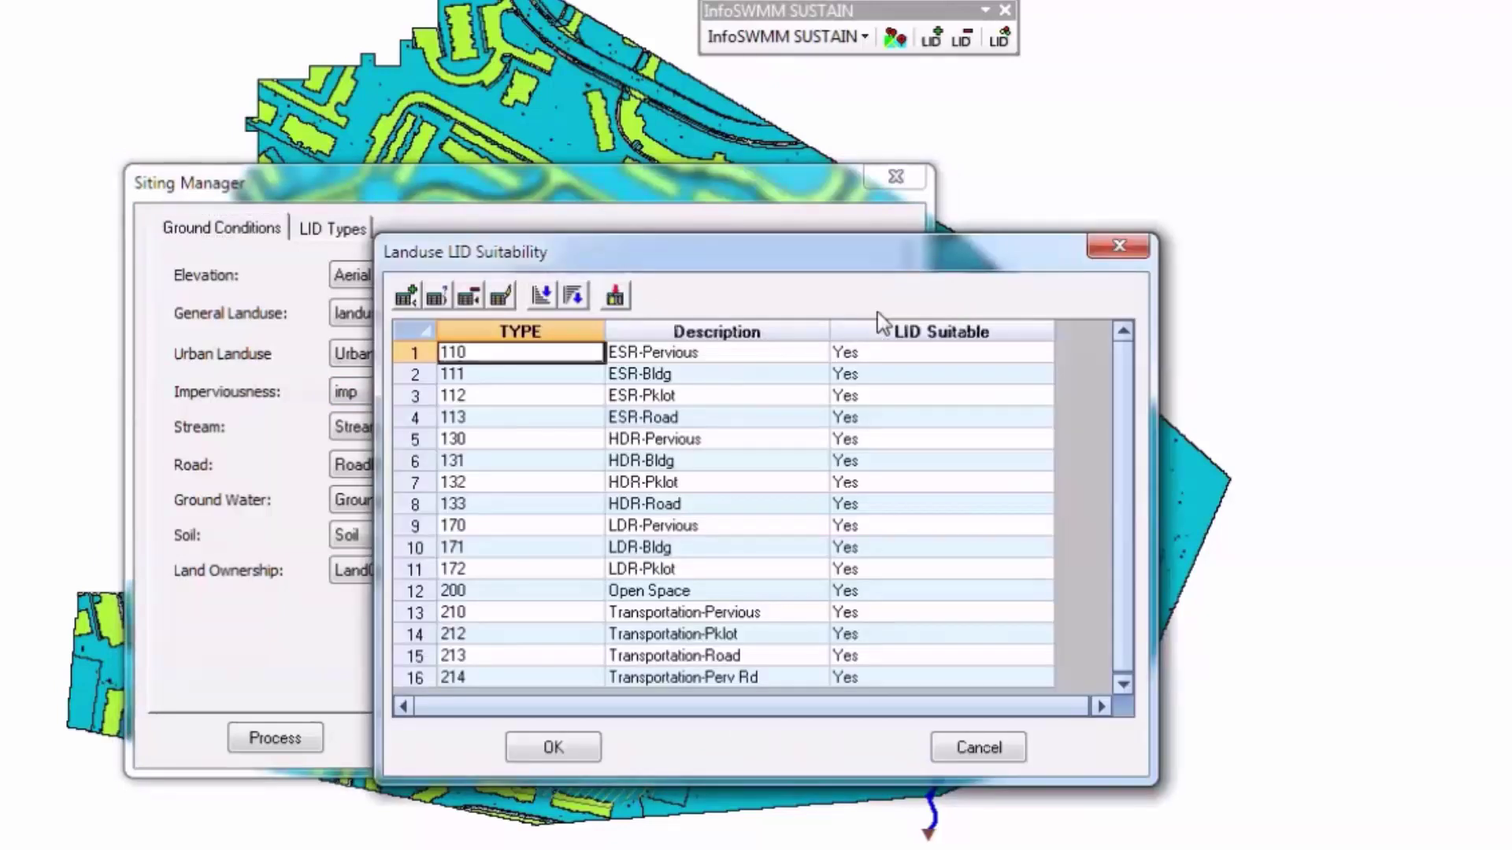
left_click(553, 747)
left_click(342, 232)
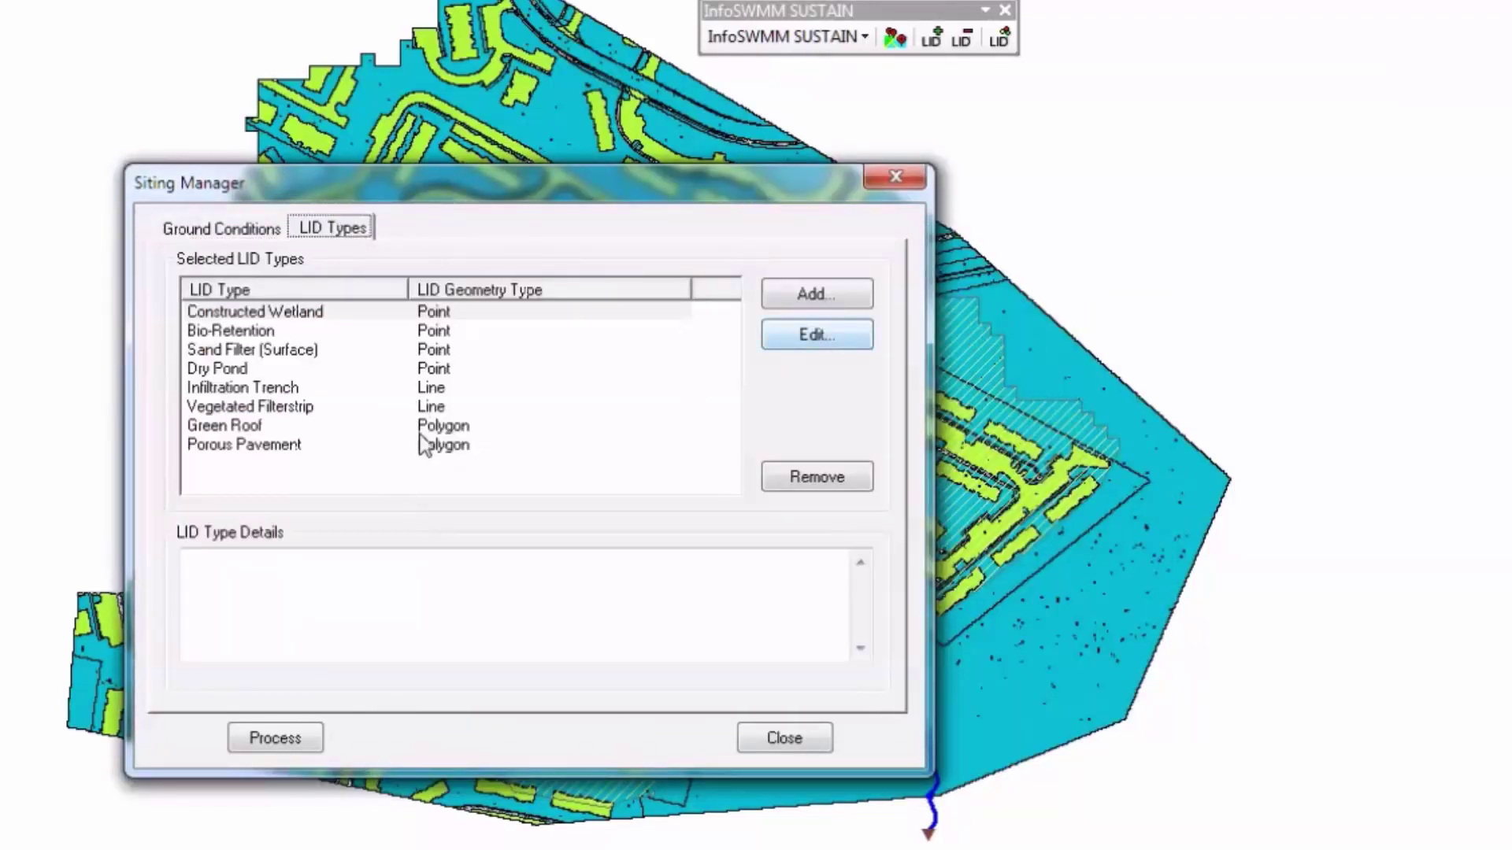
double_click(249, 431)
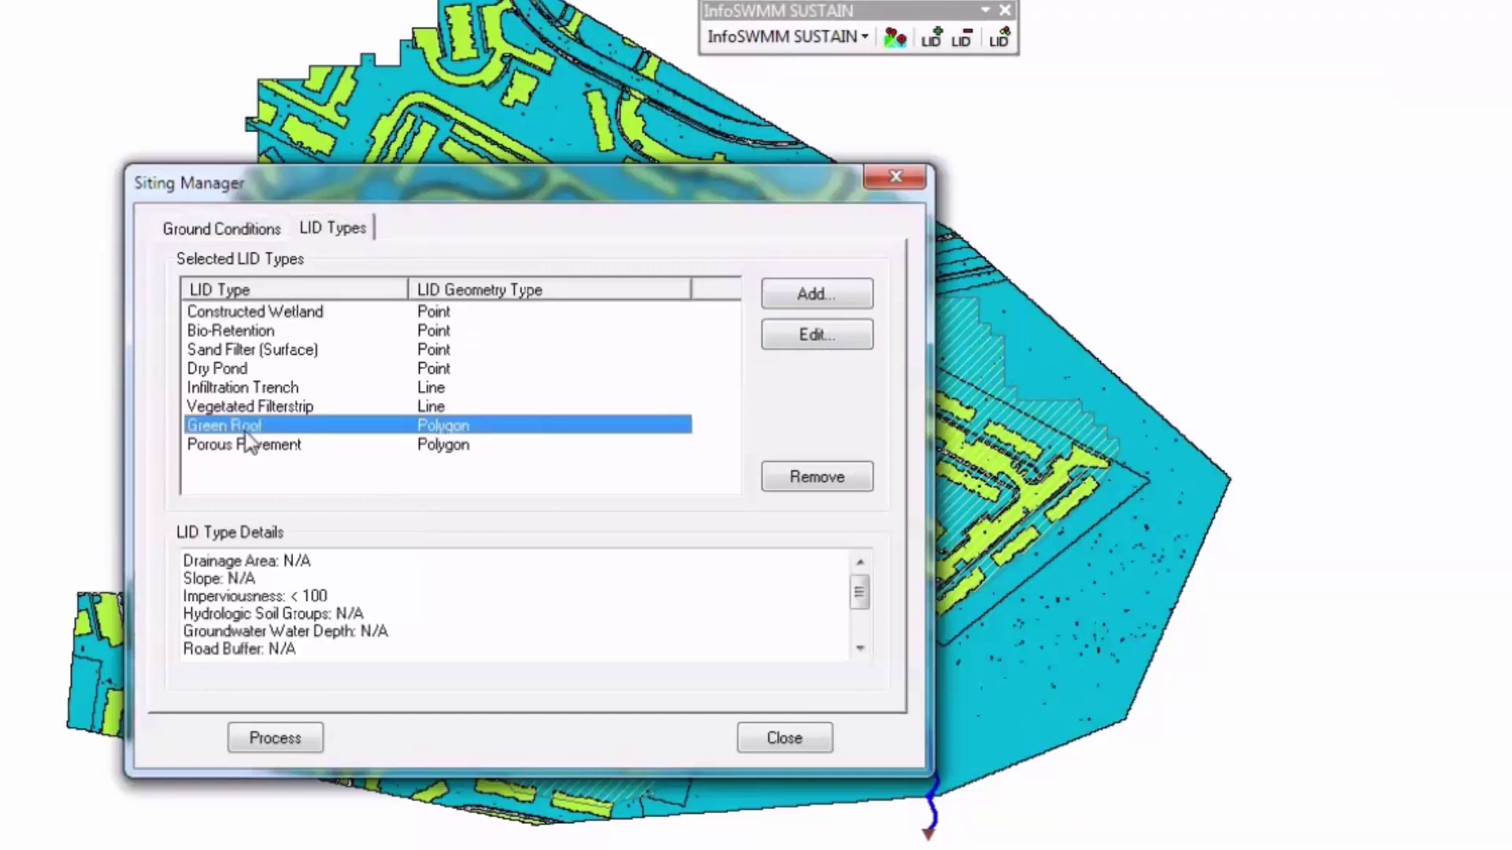
left_click_drag(783, 268, 786, 309)
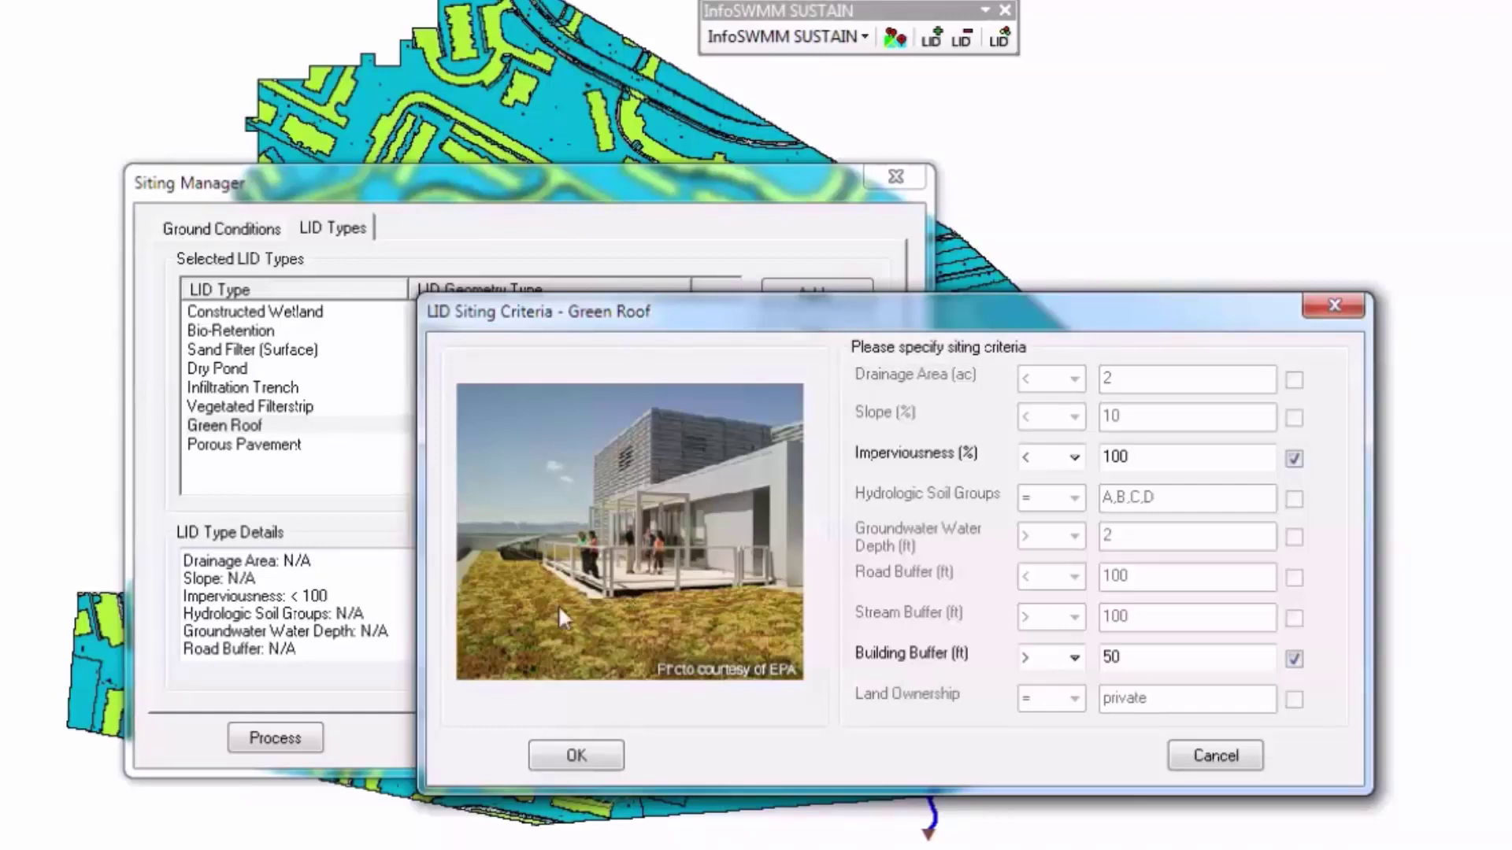
left_click(600, 752)
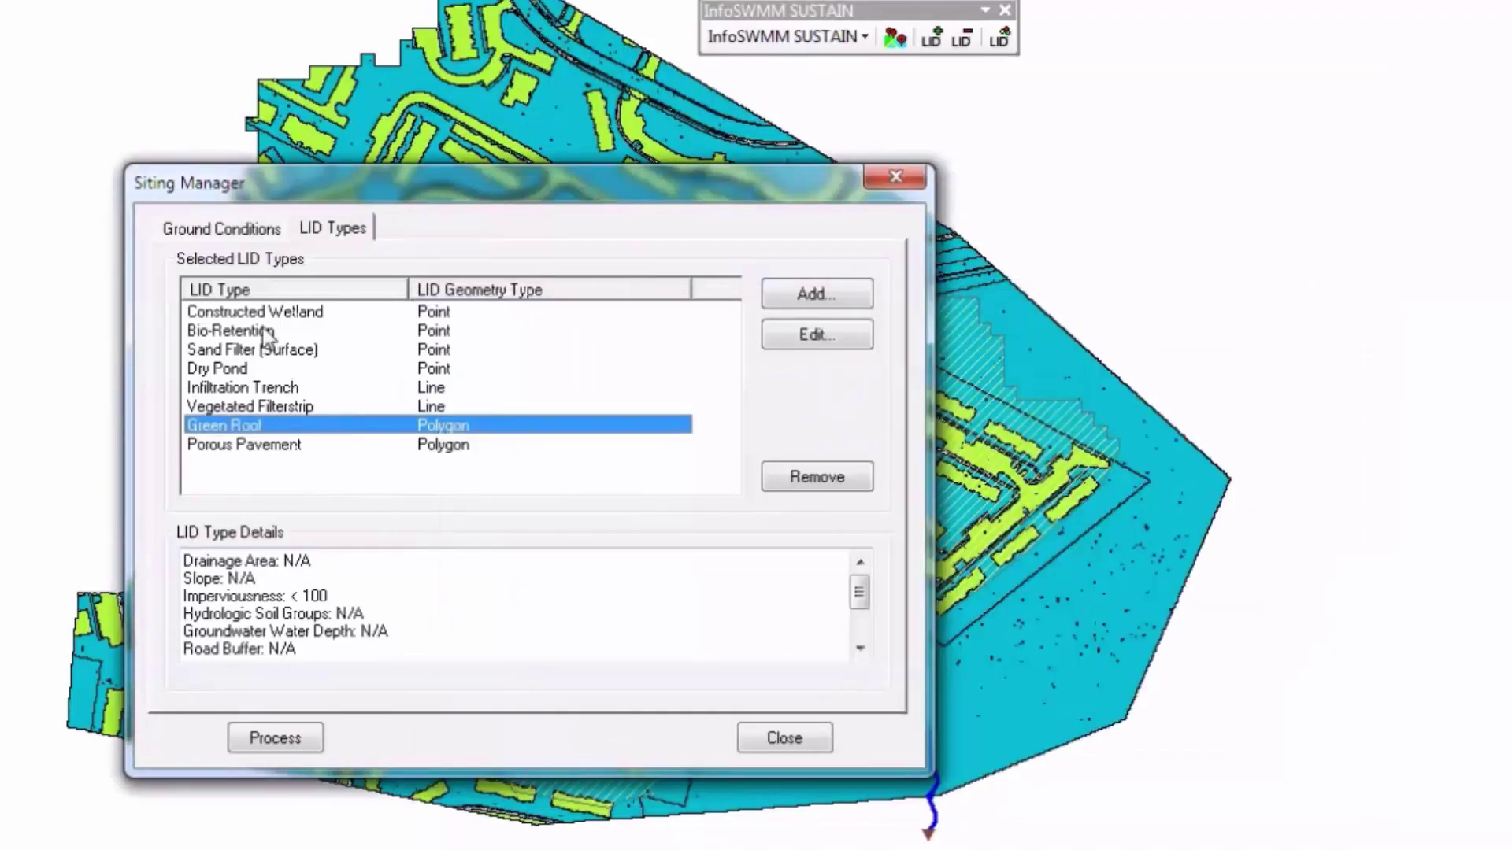
- Add Infiltration Basin as a ninth LID type, keeping its default siting criteria
left_click(817, 294)
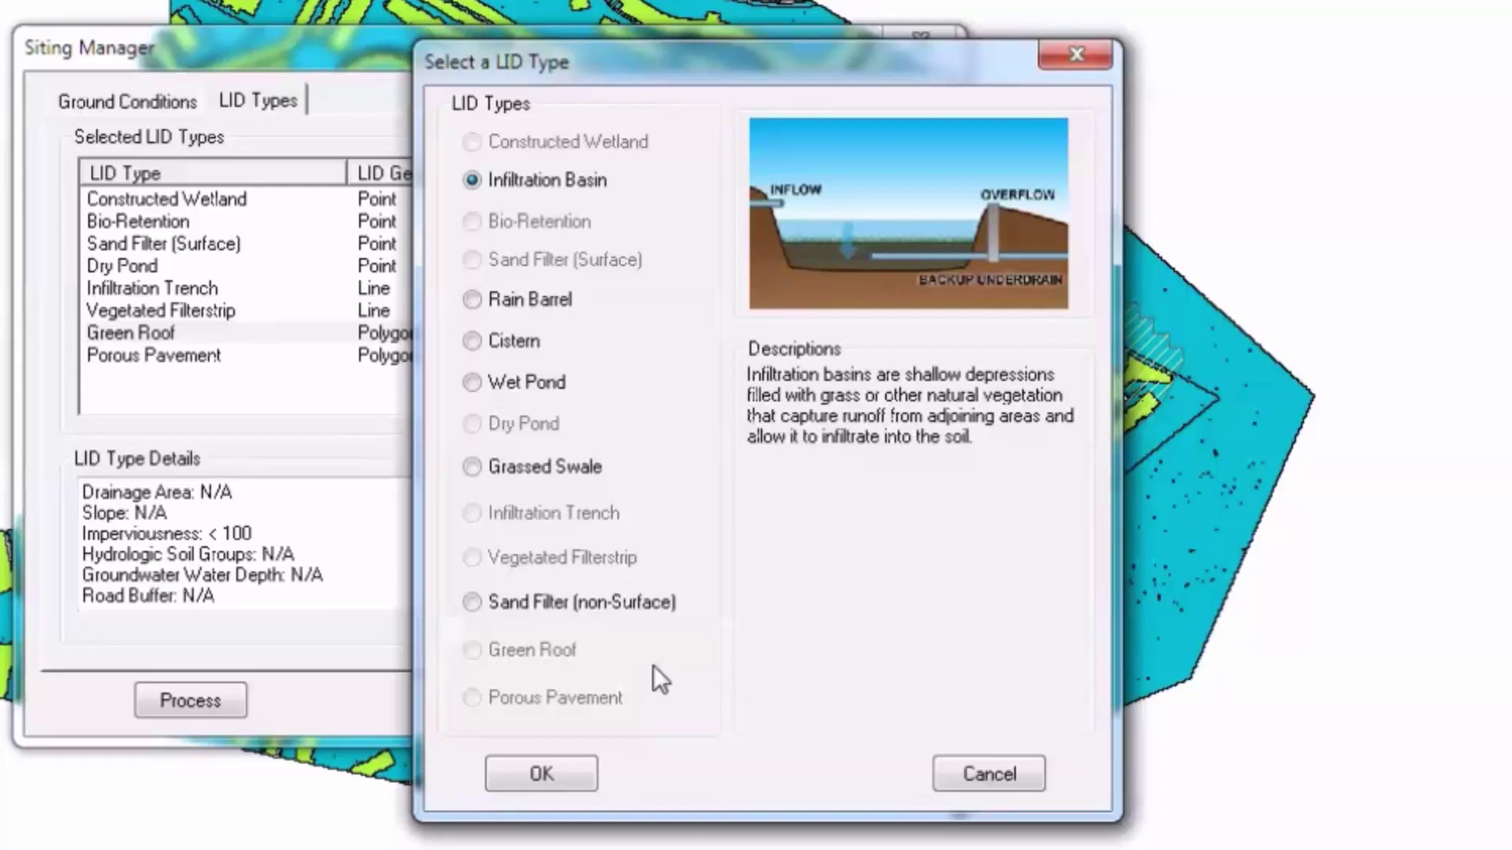
left_click(556, 760)
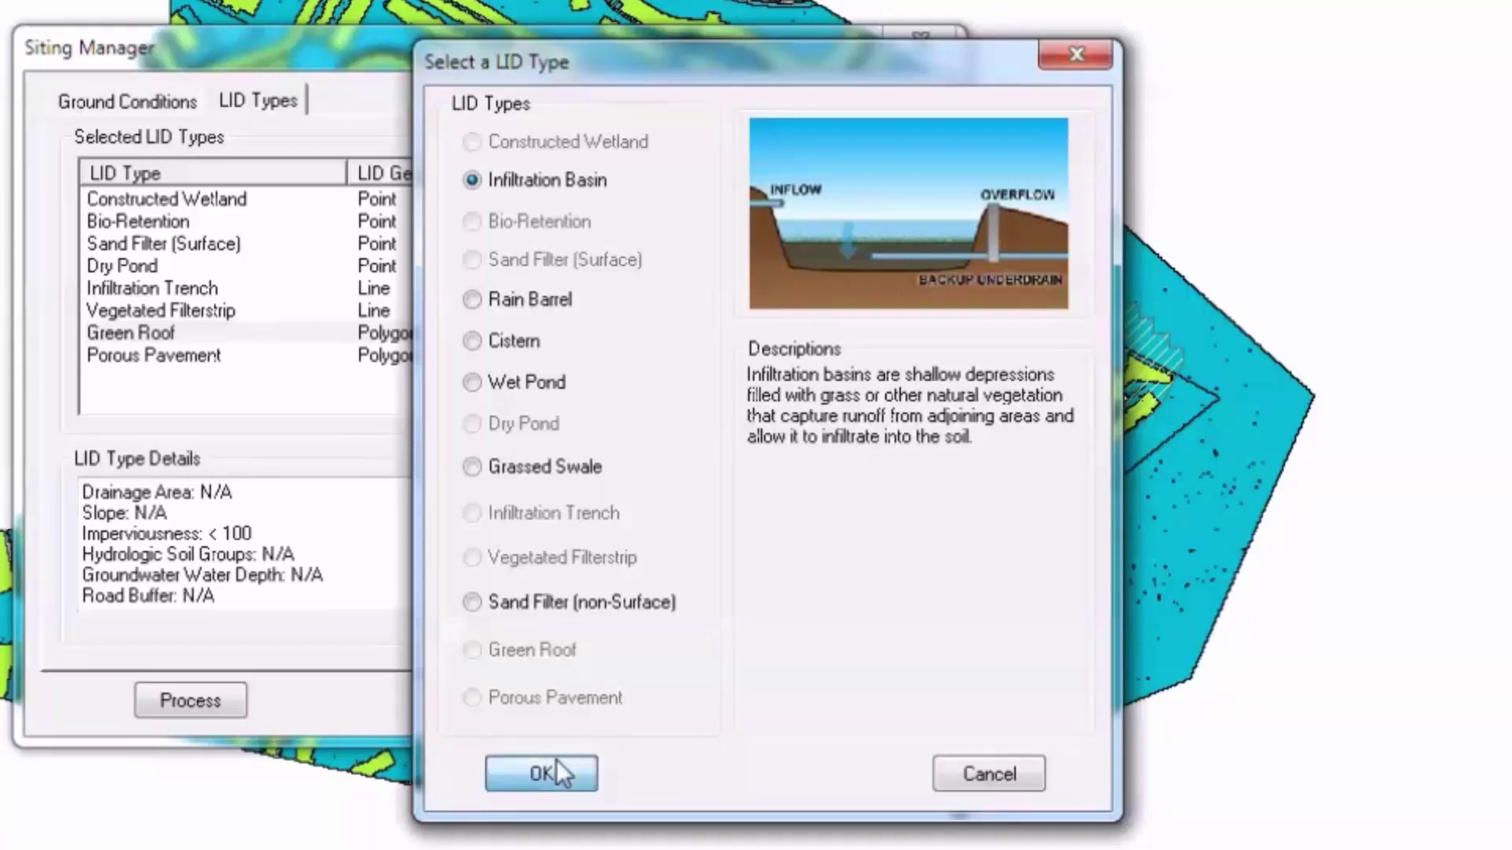
left_click(438, 688)
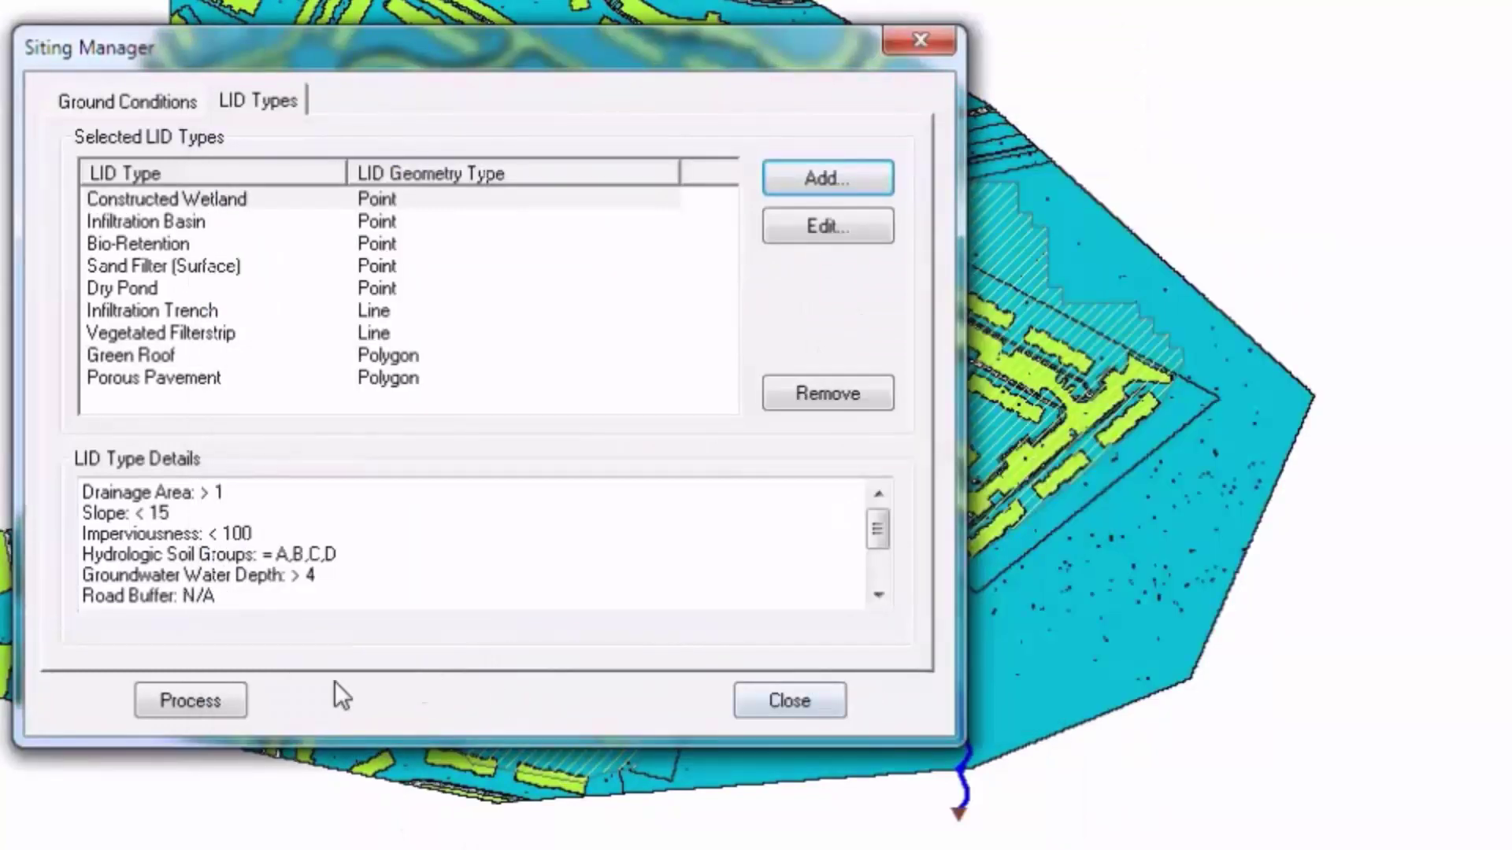
- Process the LID siting, then review and close the LID layer's 14086-polygon attribute table
left_click(243, 717)
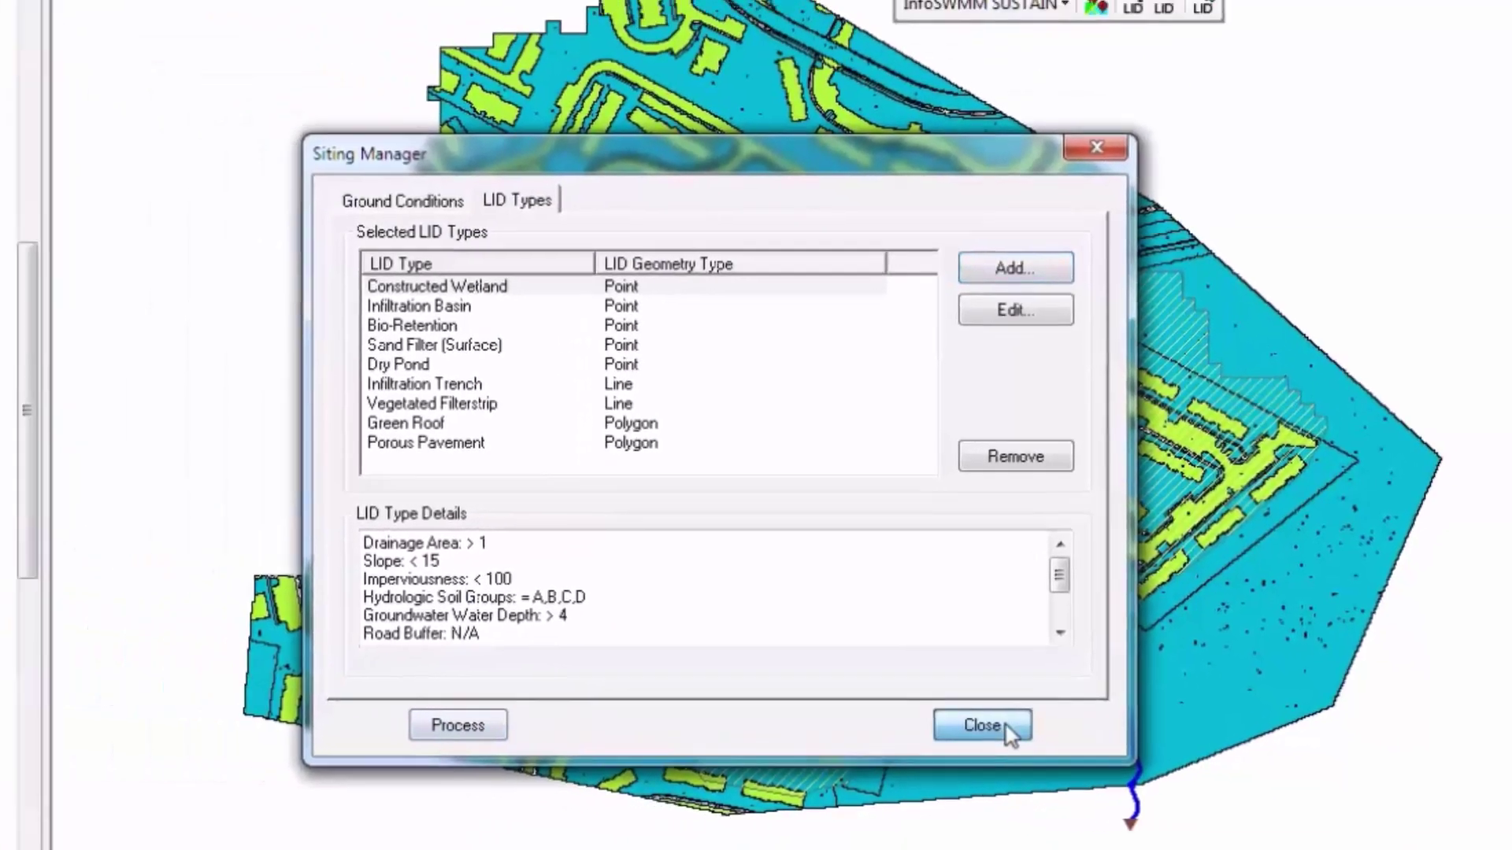
left_click(1008, 727)
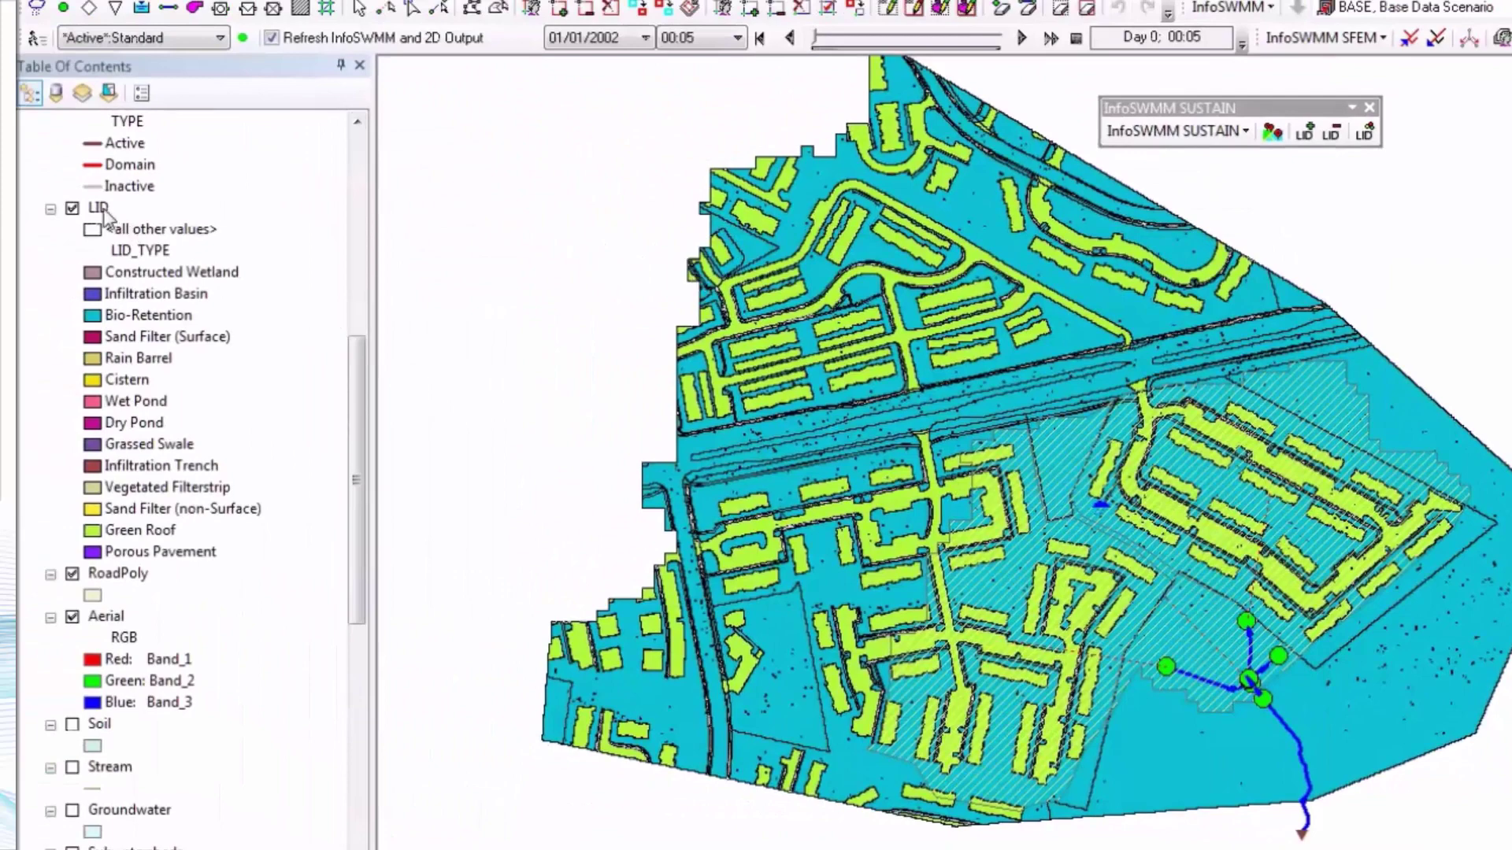
left_click(104, 210)
right_click(101, 209)
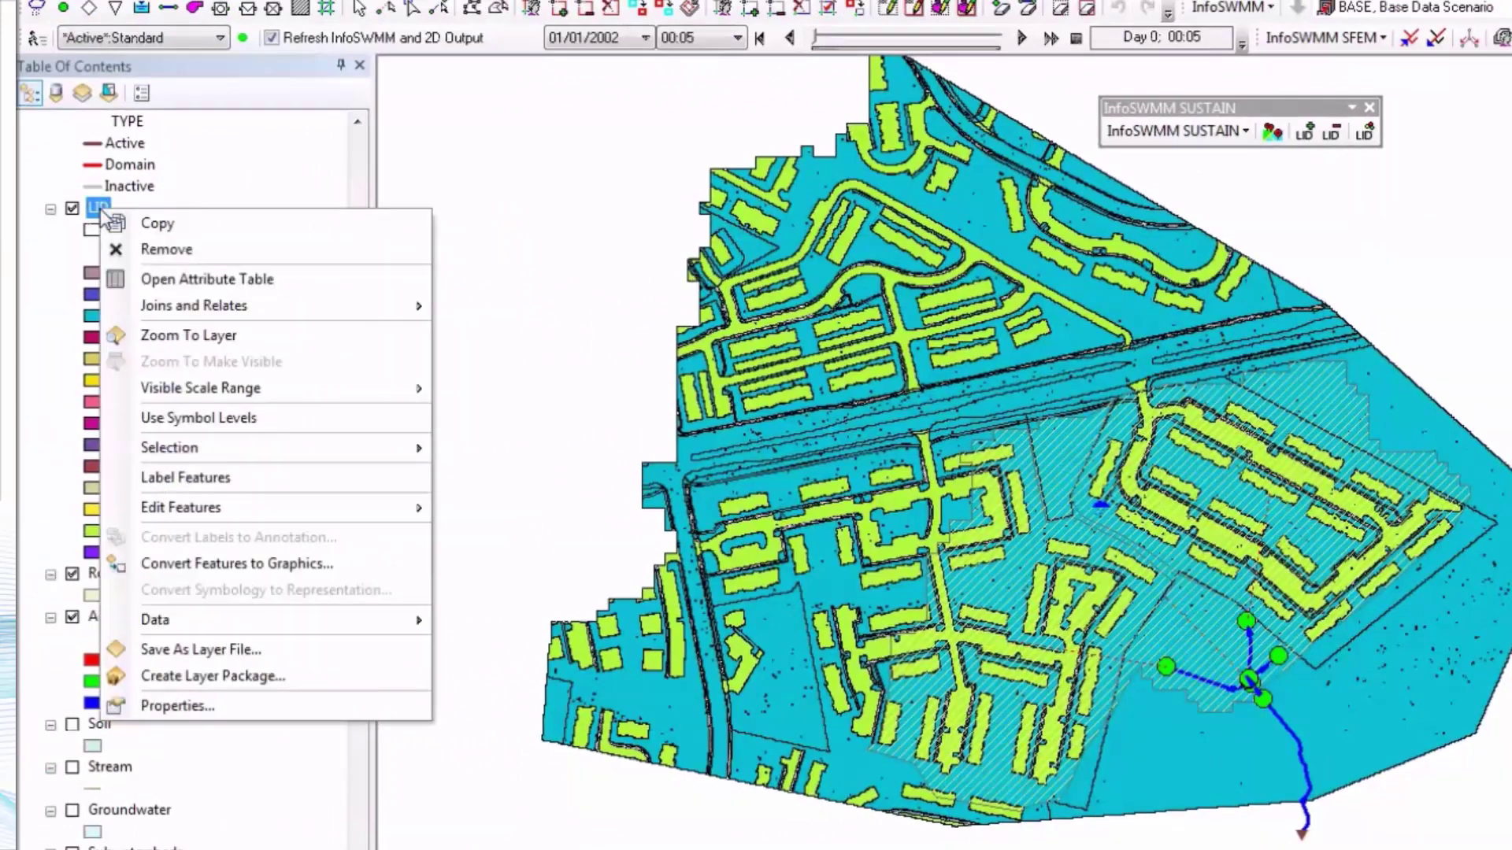
left_click(191, 280)
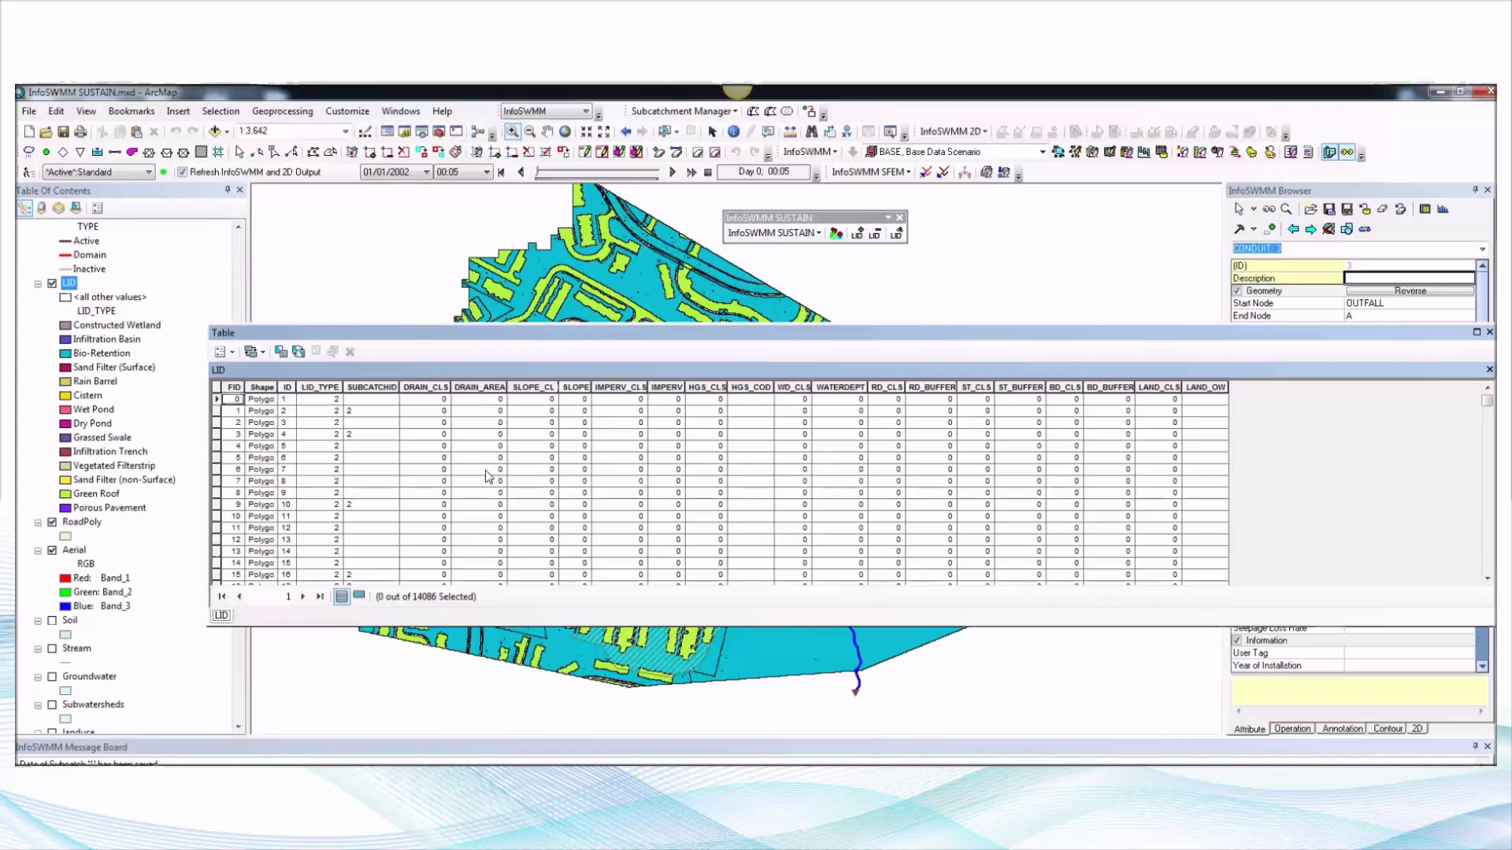
left_click(1489, 332)
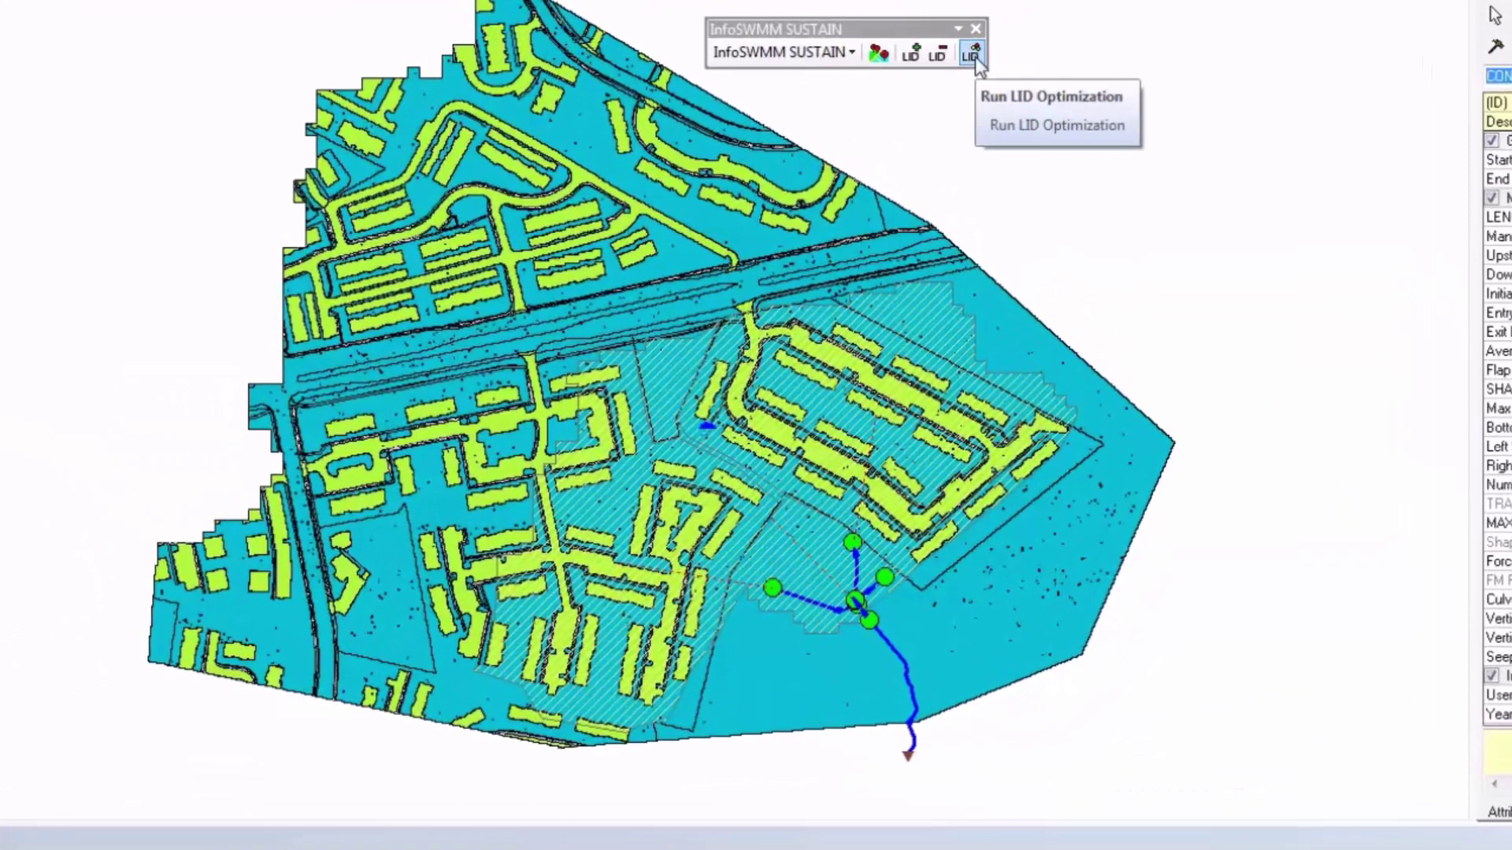
- Set the Optimizer's Cost Improvement Threshold to 500
left_click(941, 136)
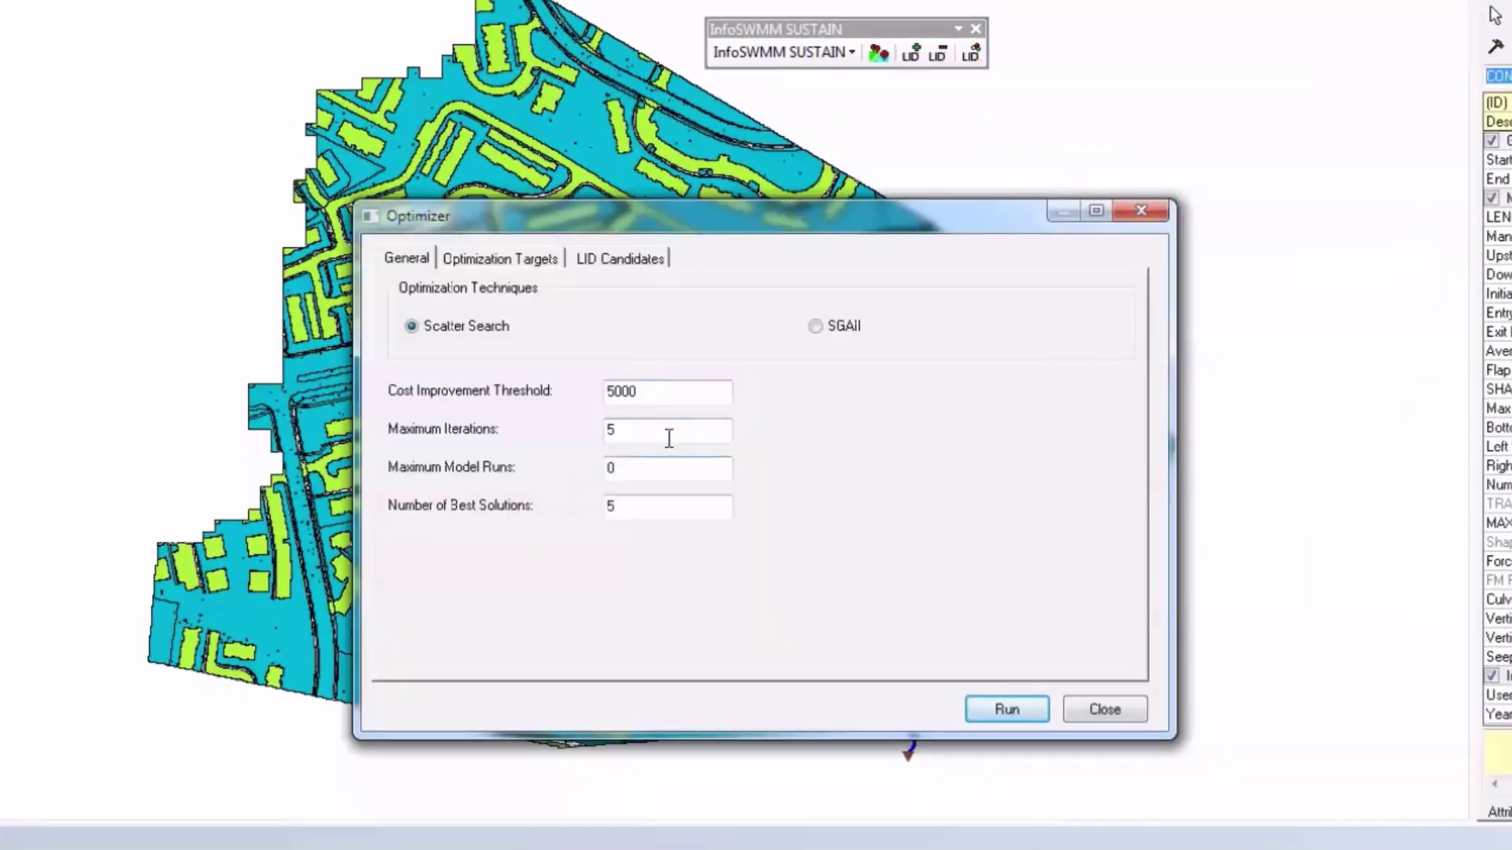
left_click_drag(673, 402, 584, 408)
type("5")
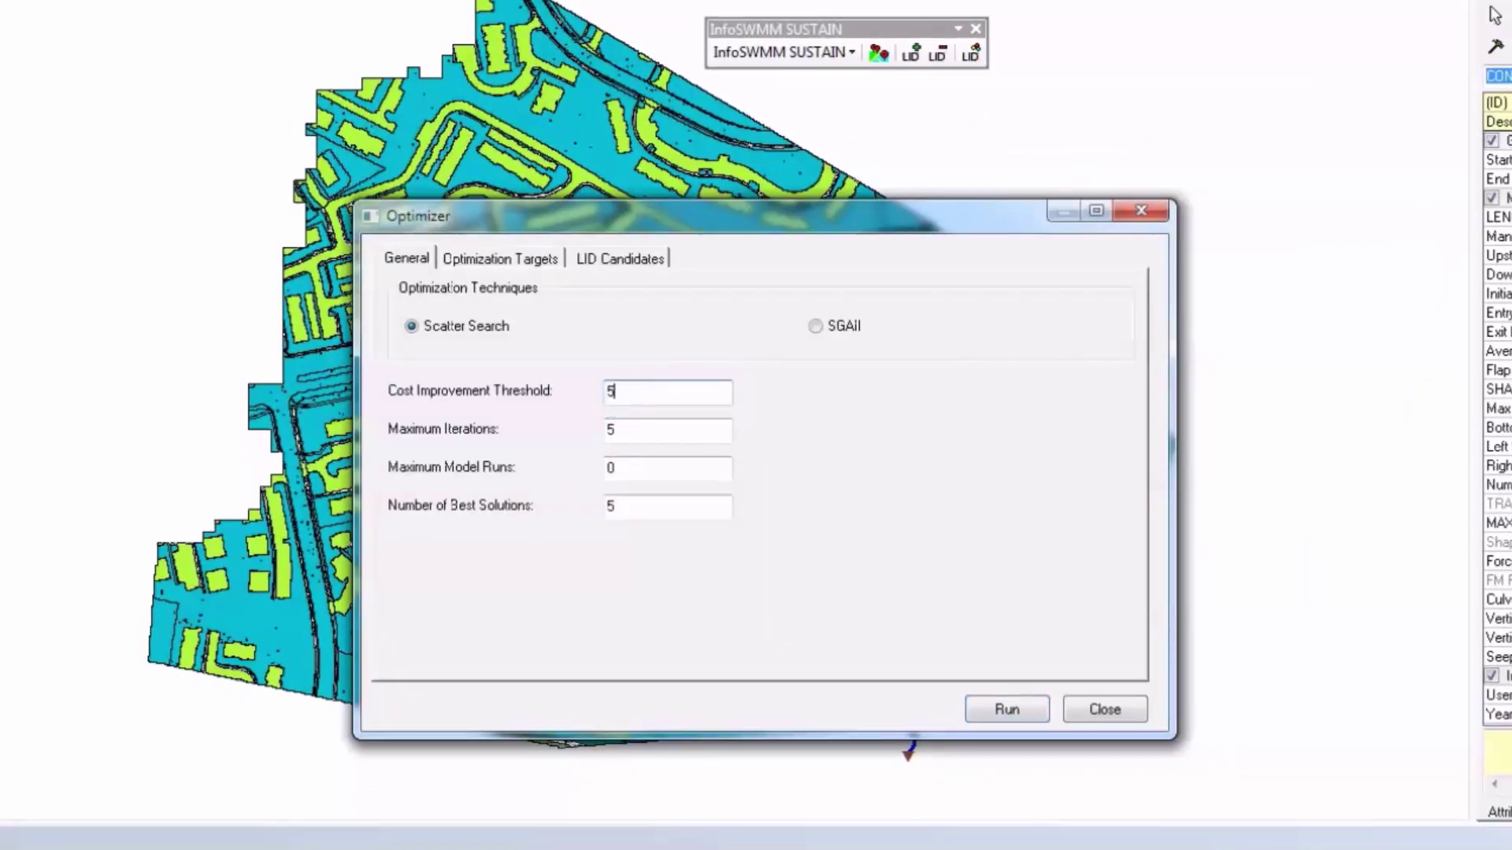
type("00")
- Review the candidate LIDs and the 15% runoff and 20% pollutant targets, then close the Optimizer
left_click(632, 260)
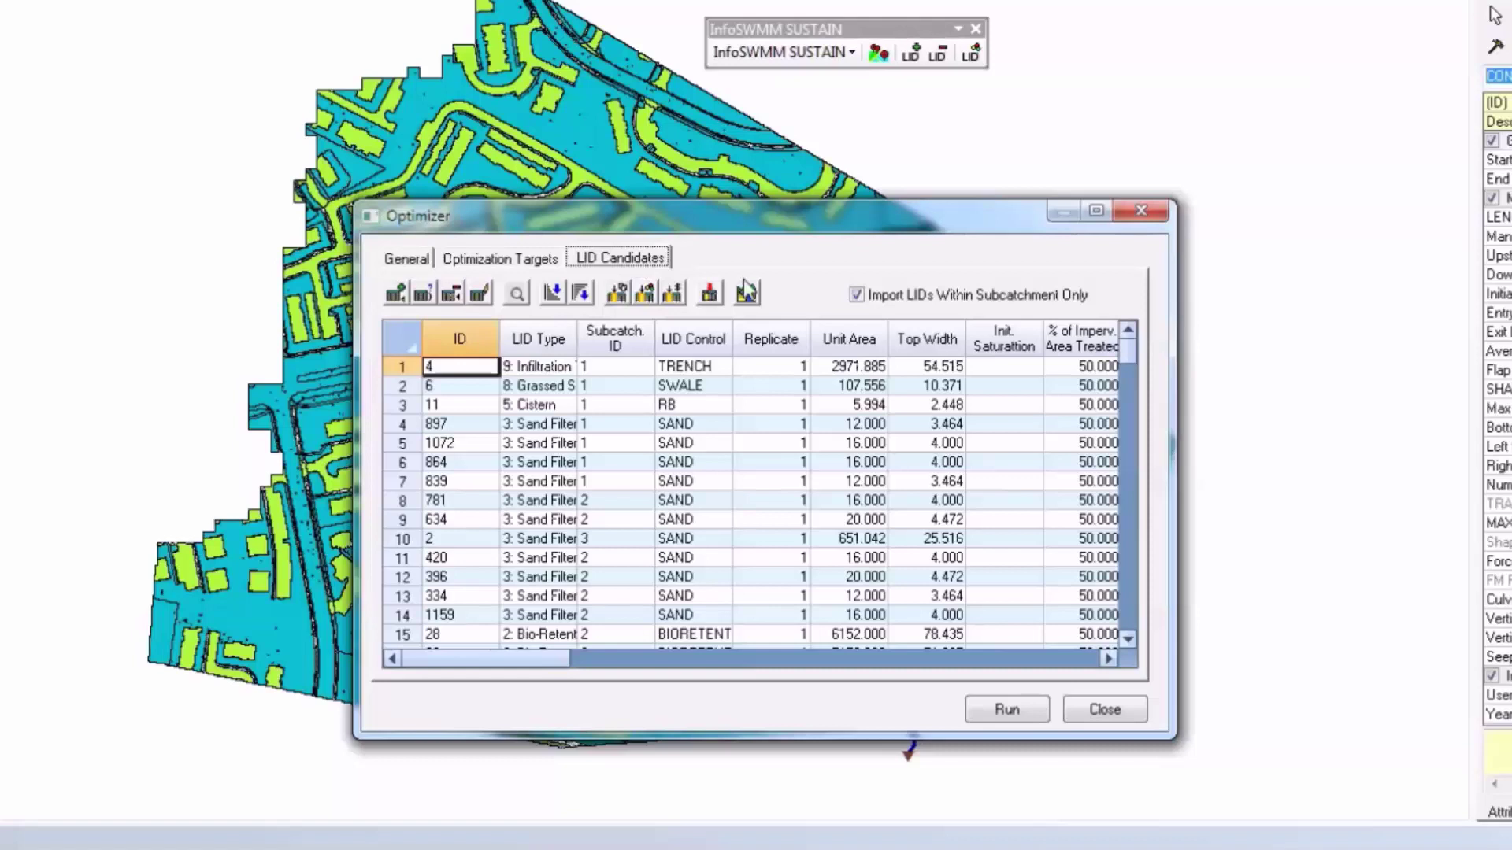
left_click(506, 263)
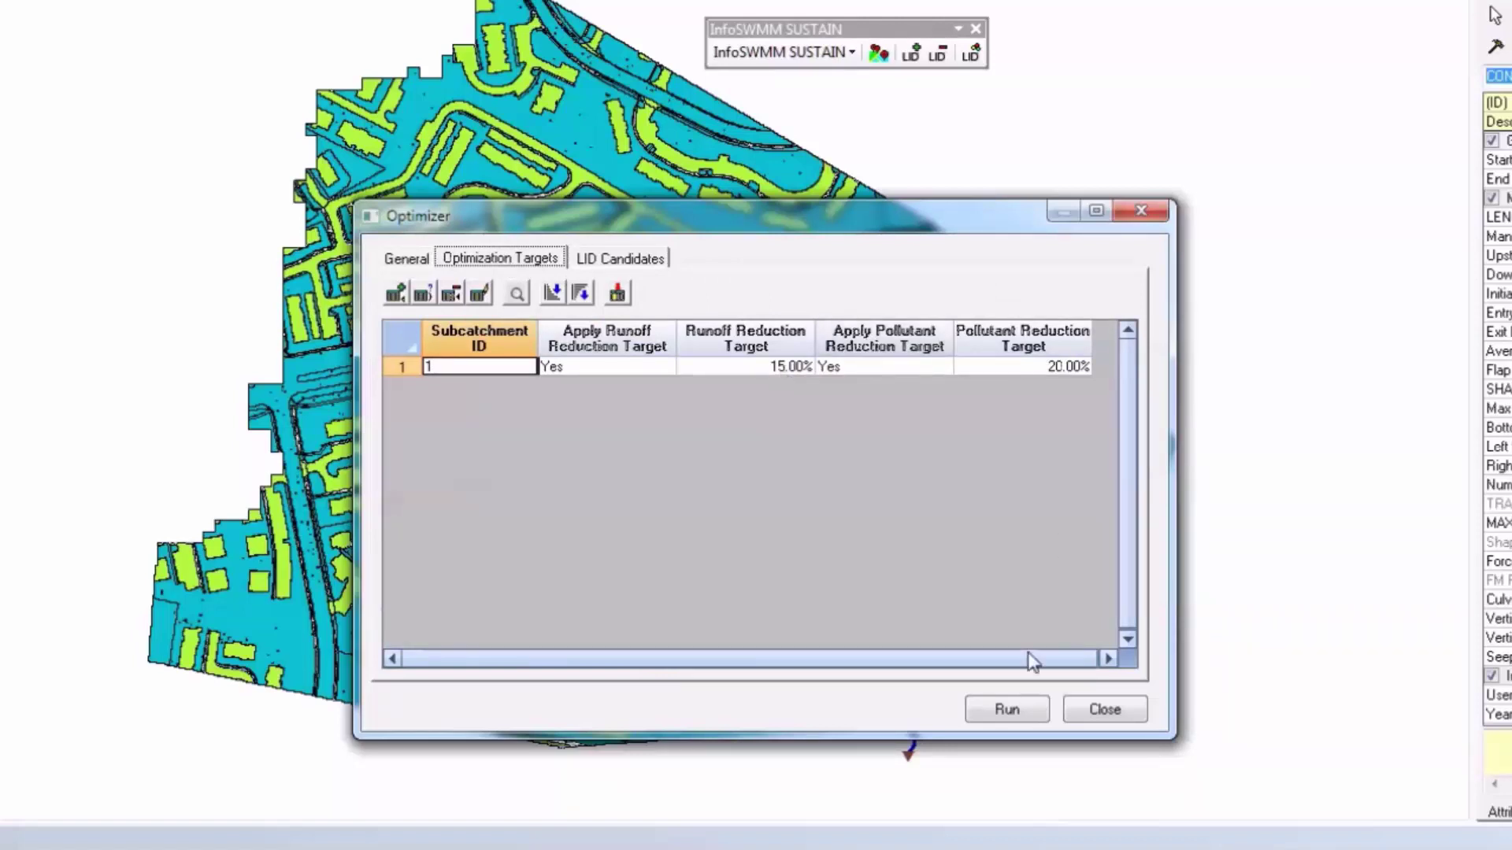
left_click(1104, 711)
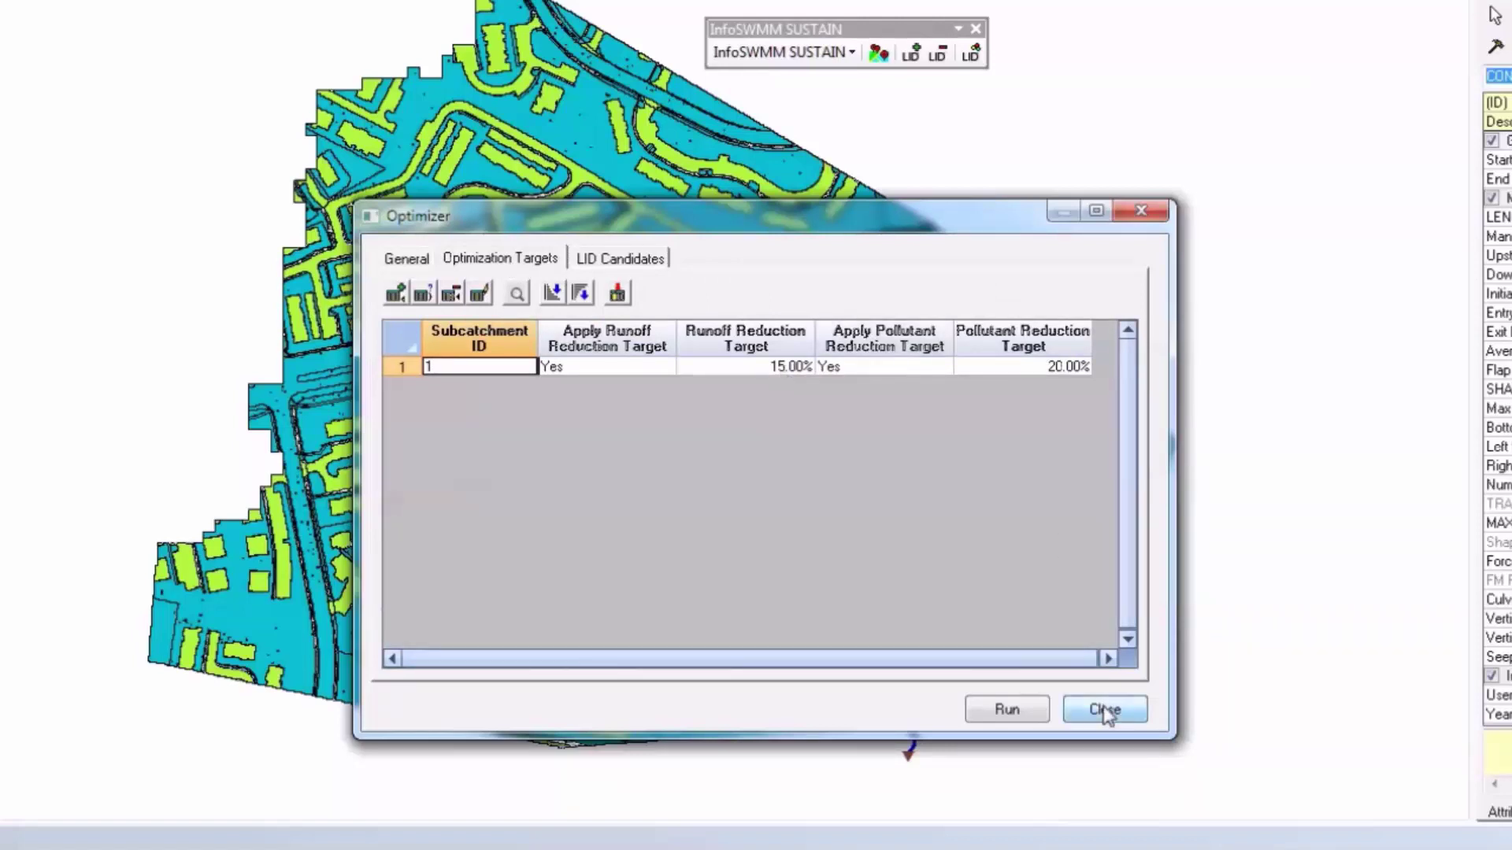
- Inspect the LID design report, including the Cistern's number of units, then close it
left_click(764, 71)
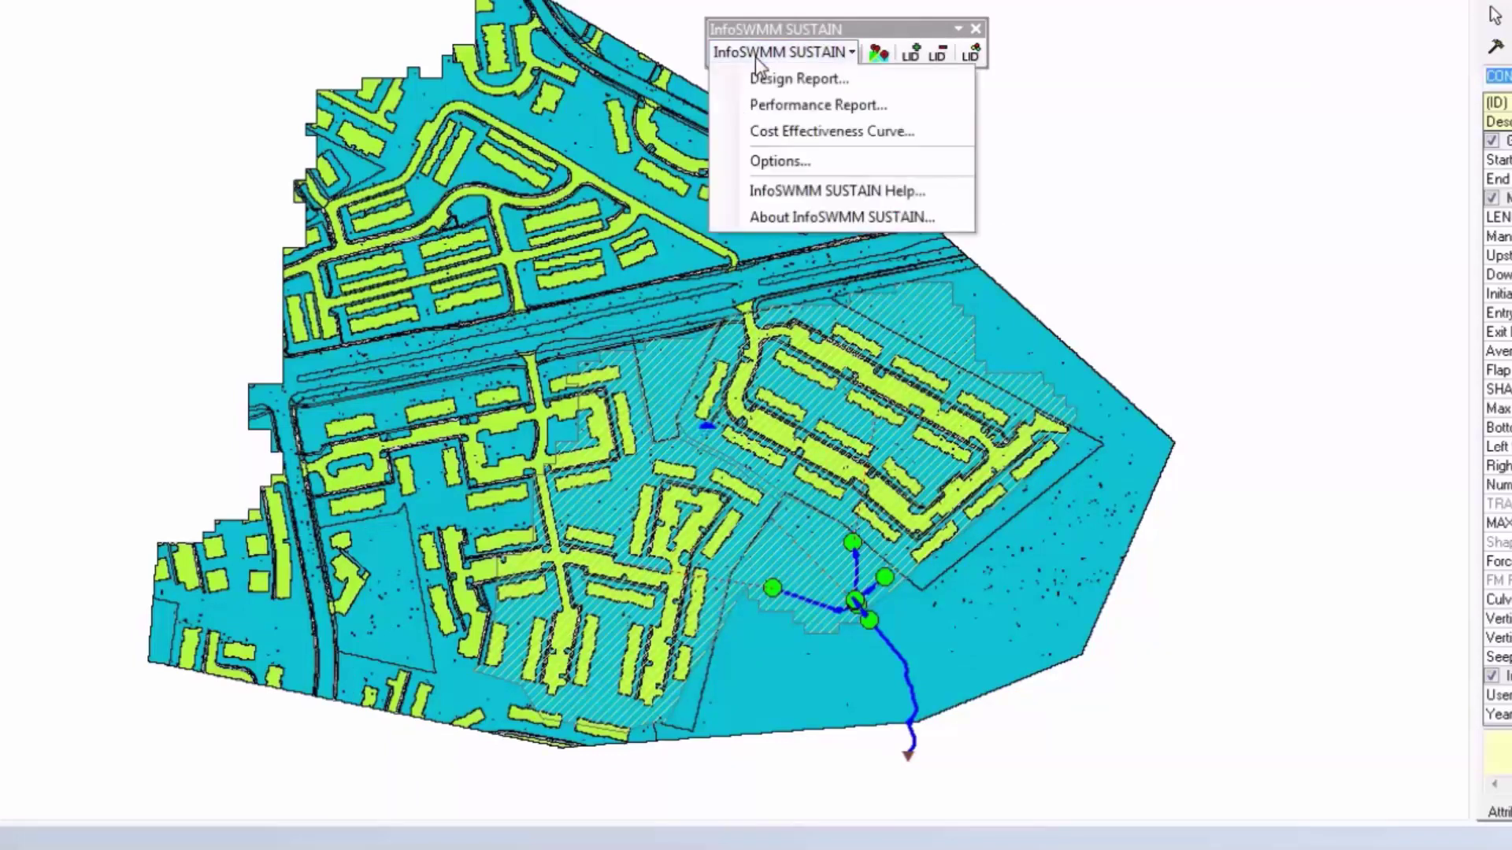
left_click(784, 89)
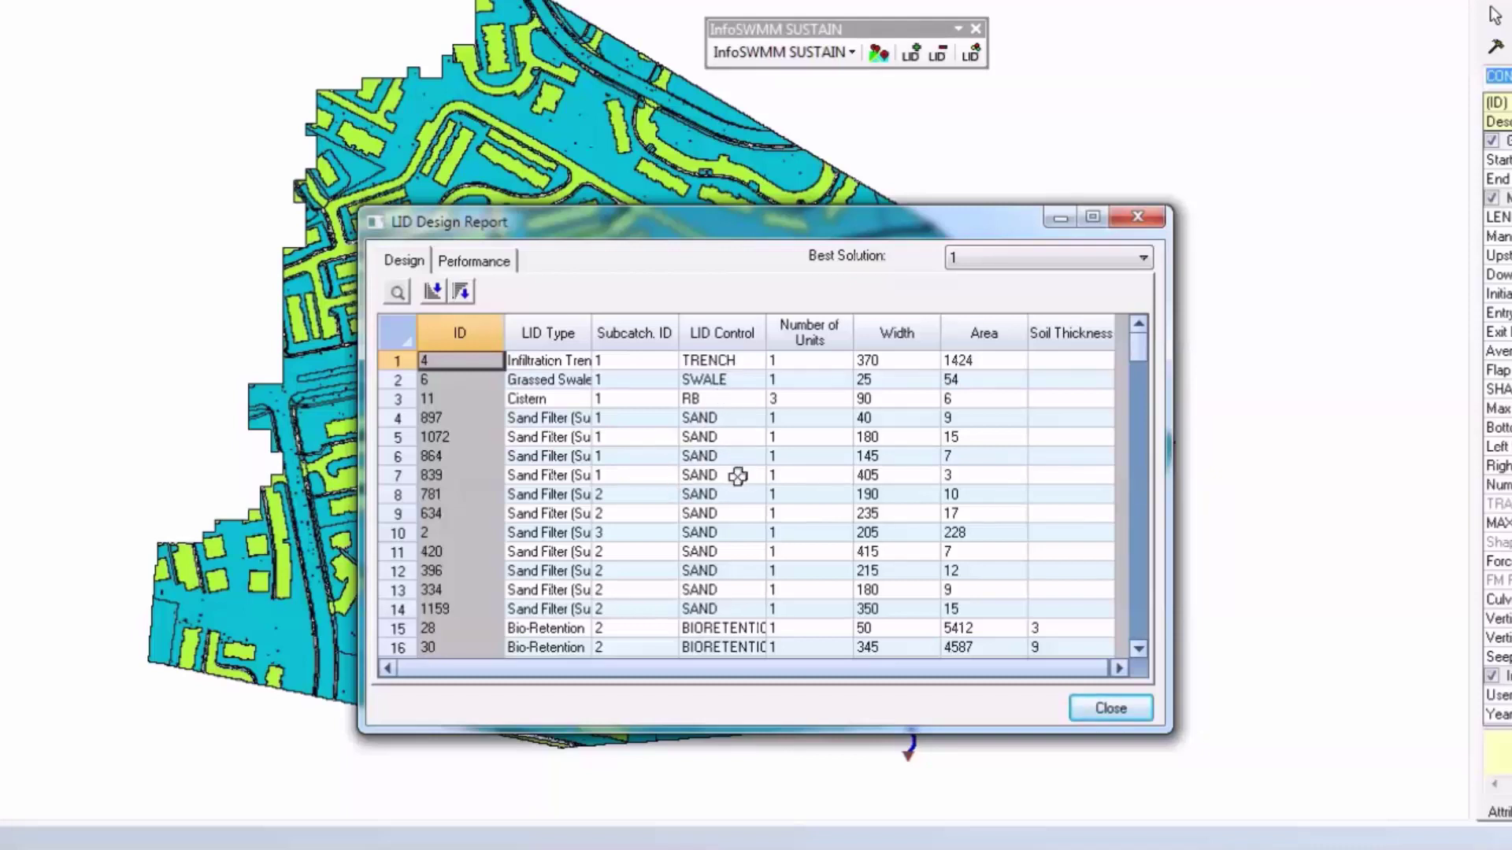
left_click(810, 414)
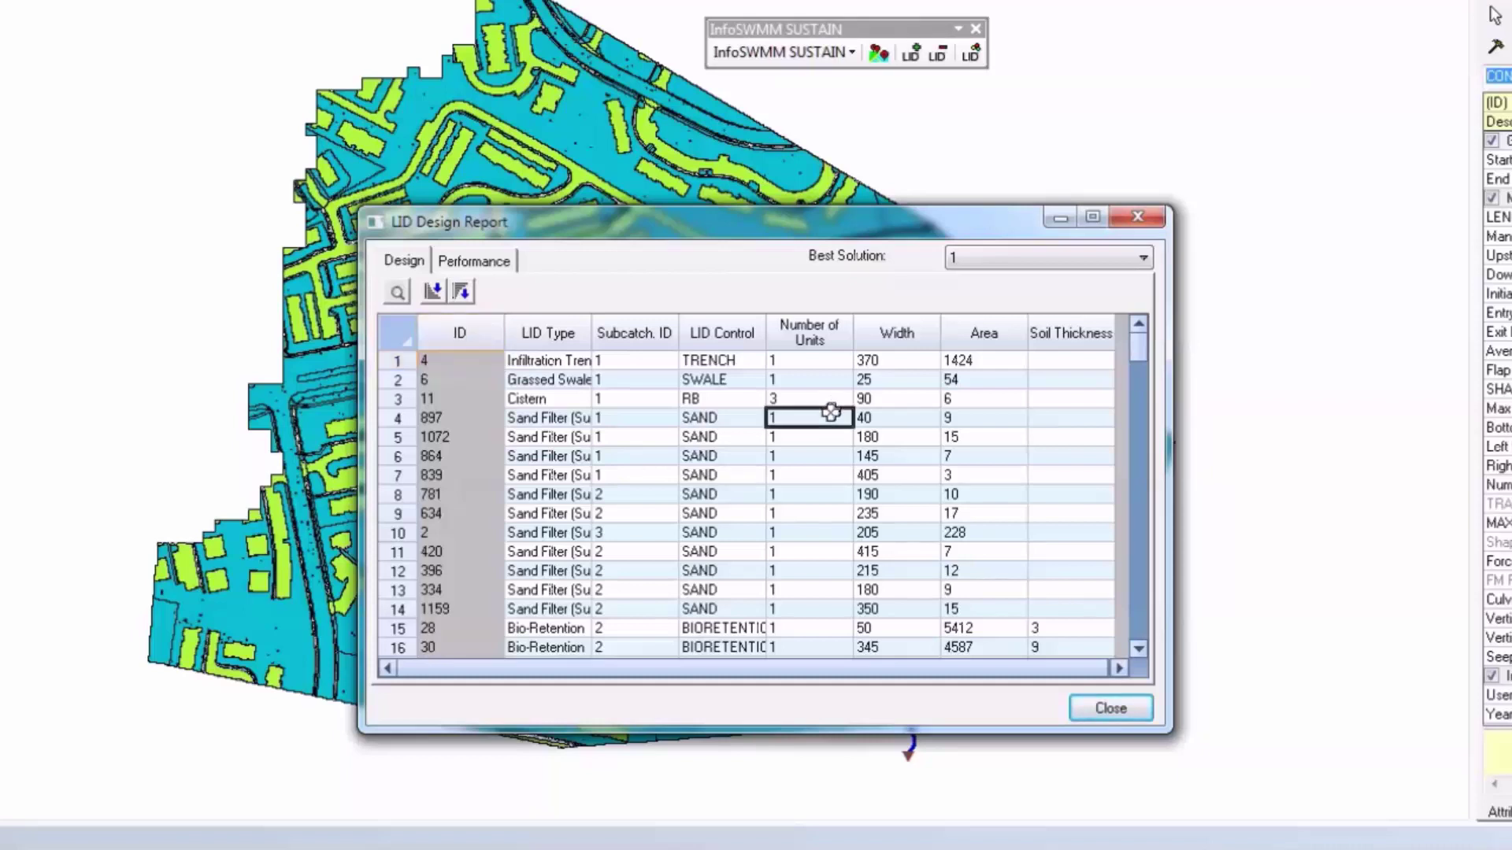
left_click(543, 403)
left_click(767, 396)
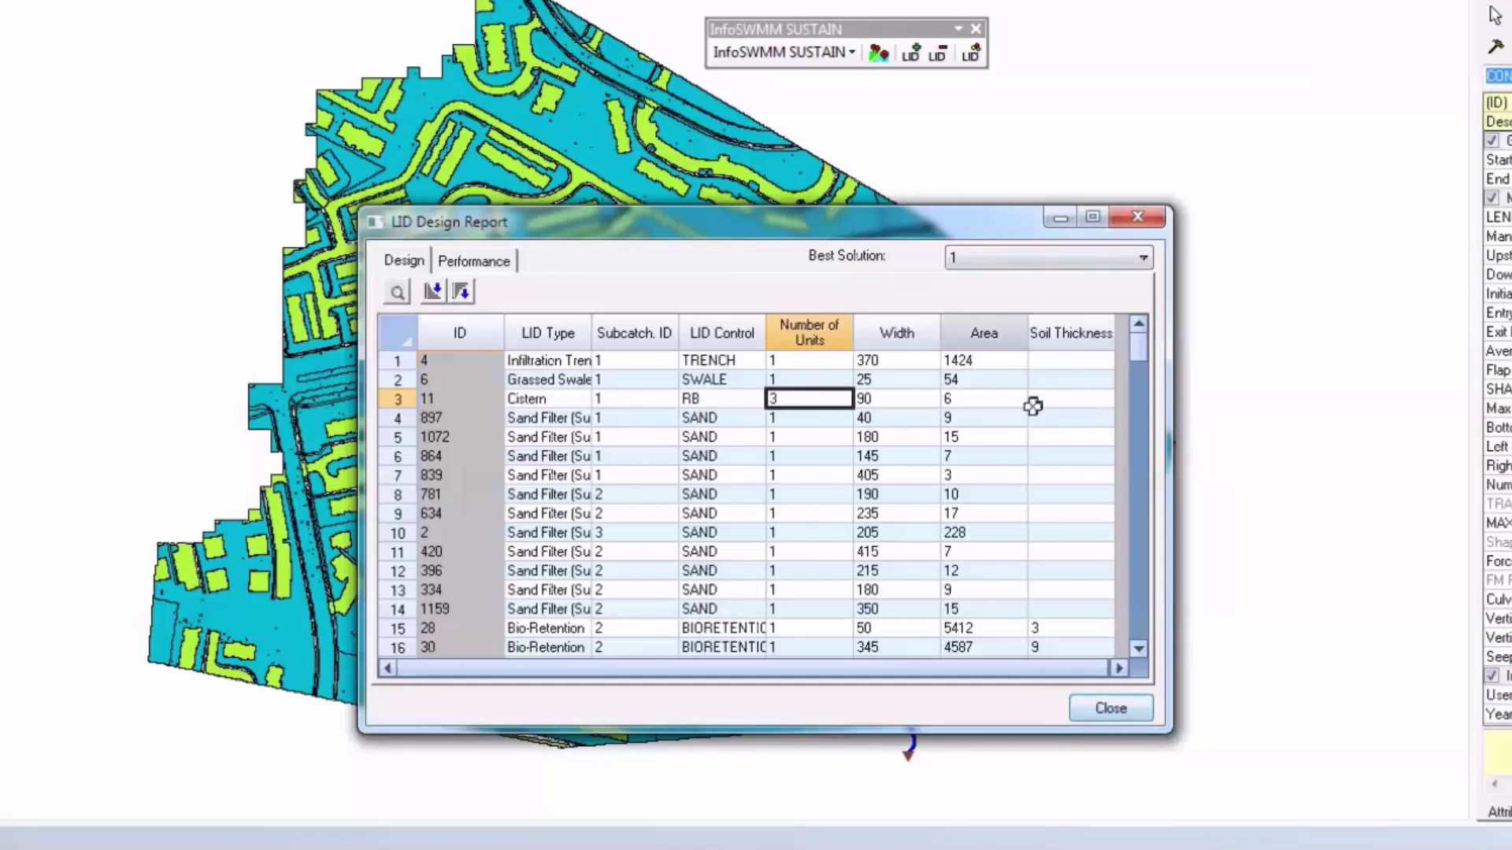
left_click(1110, 708)
- Review the LID performance report showing 9467.35% runoff and 8221.20% TSS reduction for subcatchment 1
left_click(749, 57)
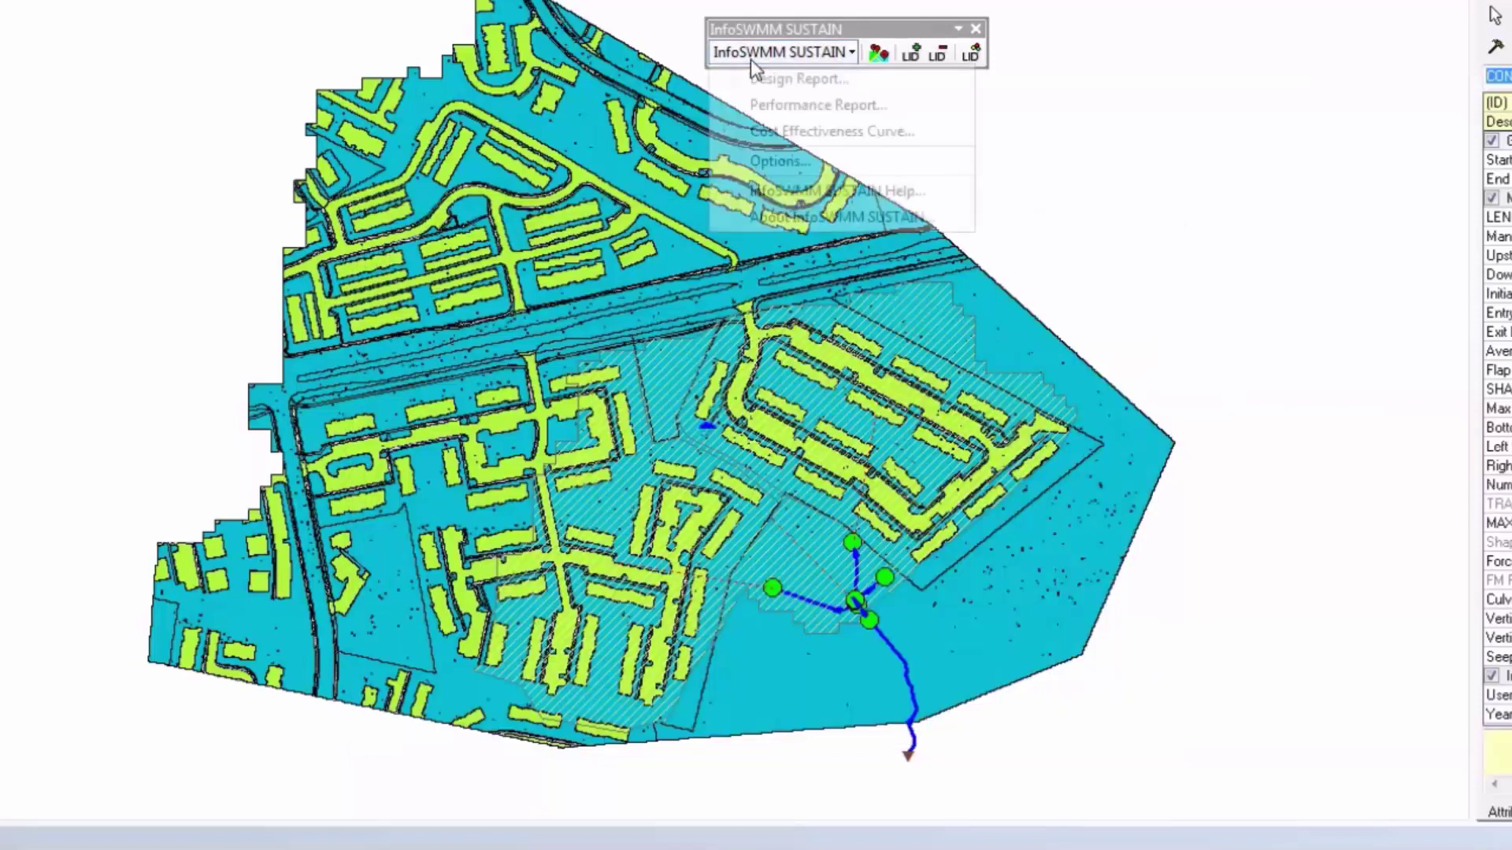
left_click(770, 110)
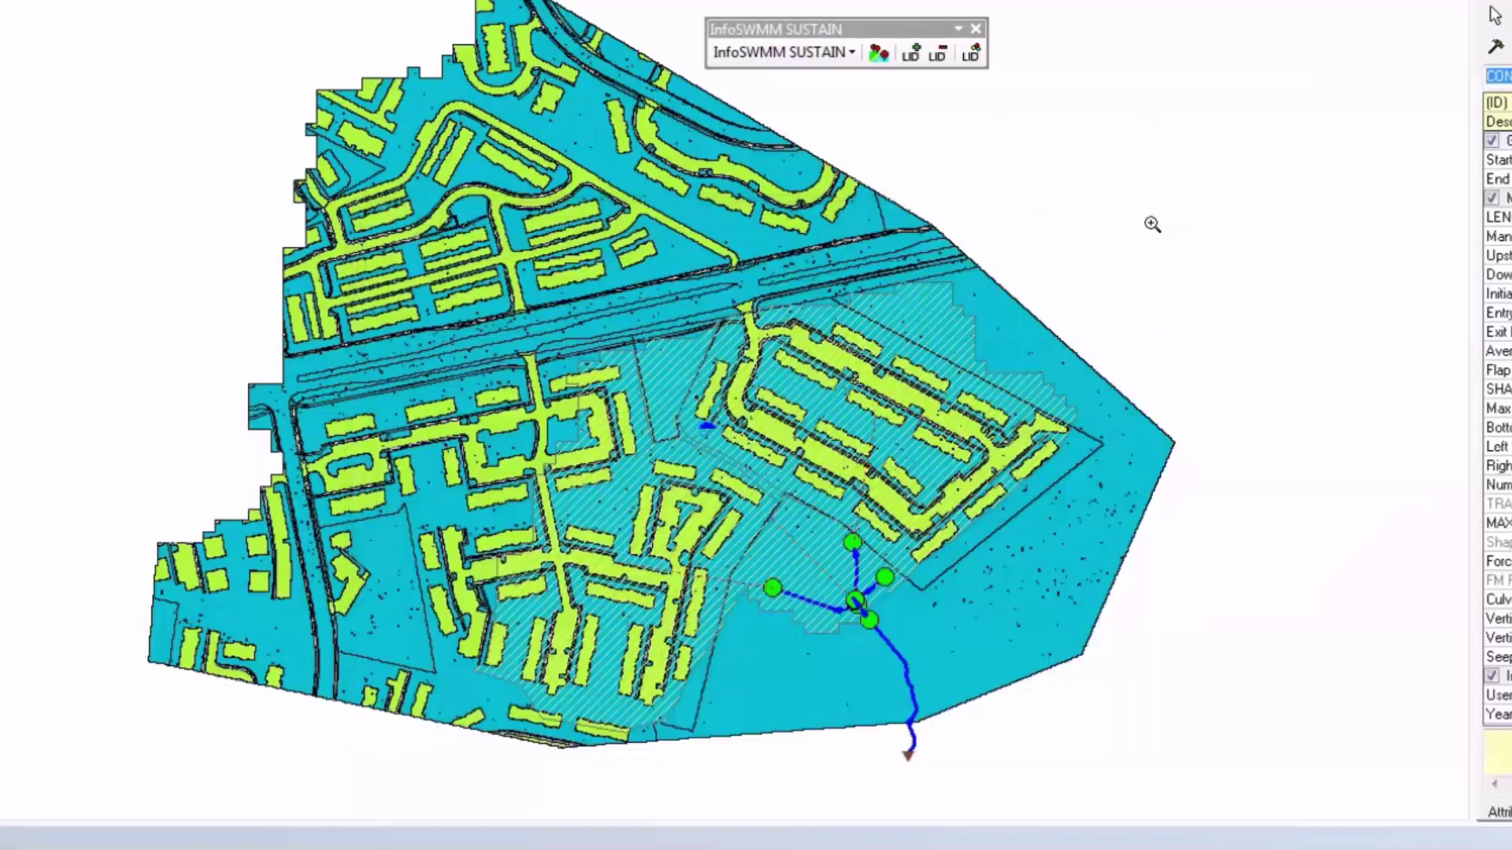
left_click(1139, 218)
left_click(786, 54)
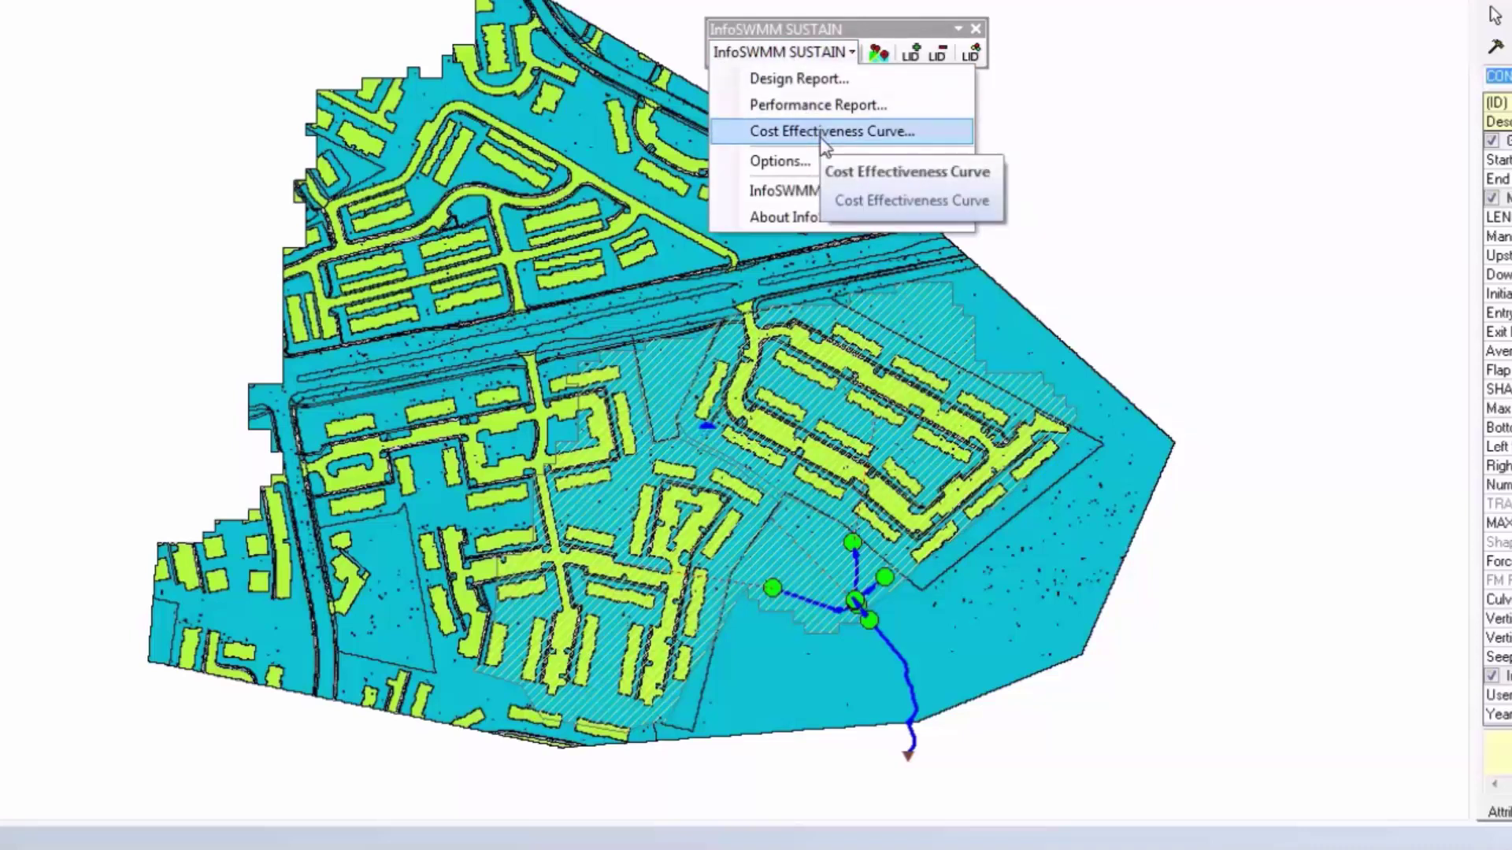
- Start placing an LID on the map, preview the Dry Pond type, and cancel without adding it
left_click(888, 105)
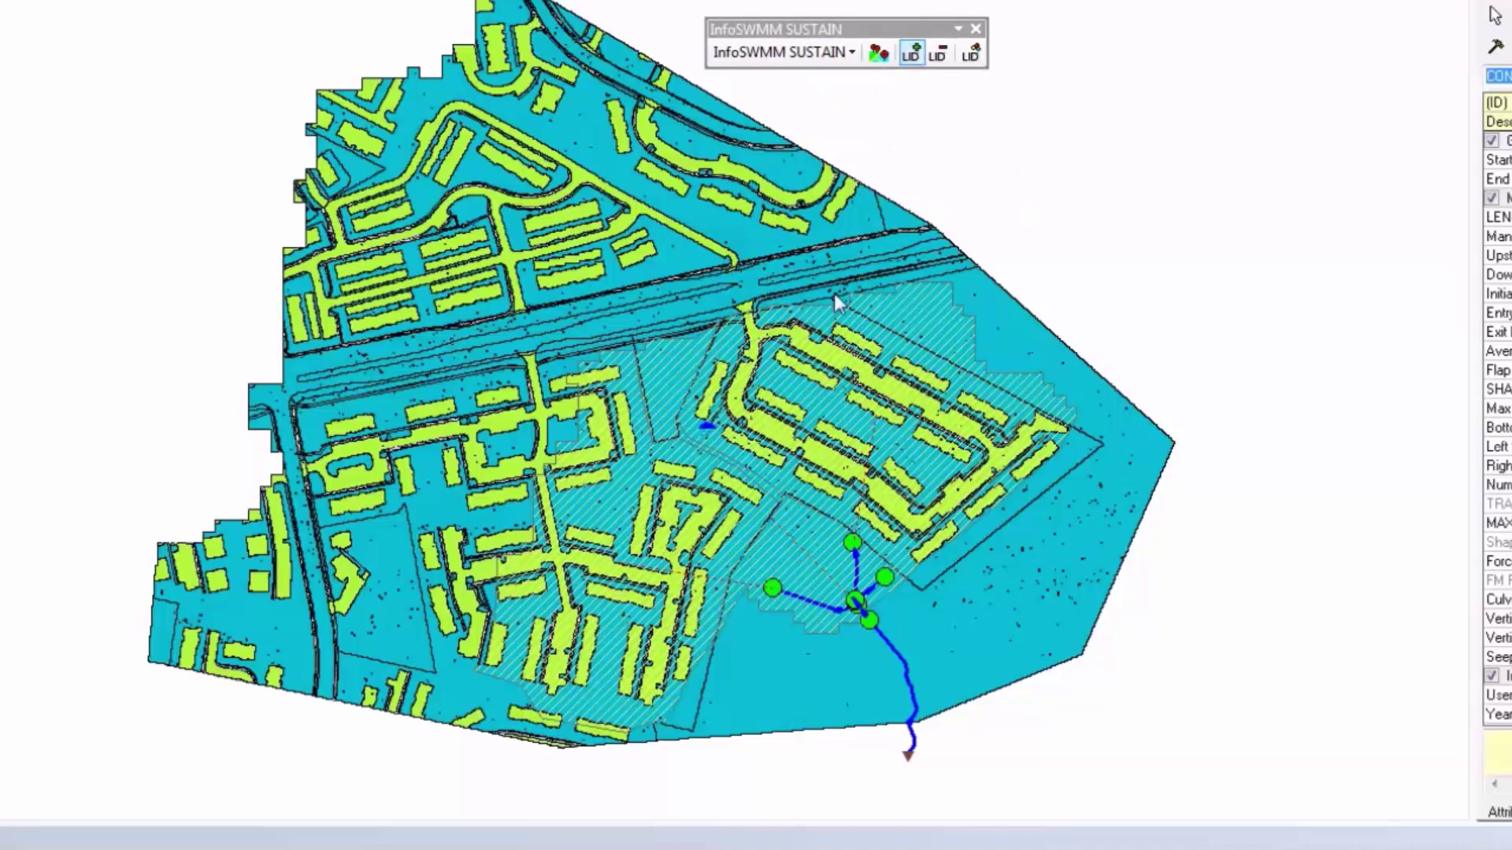
left_click(927, 336)
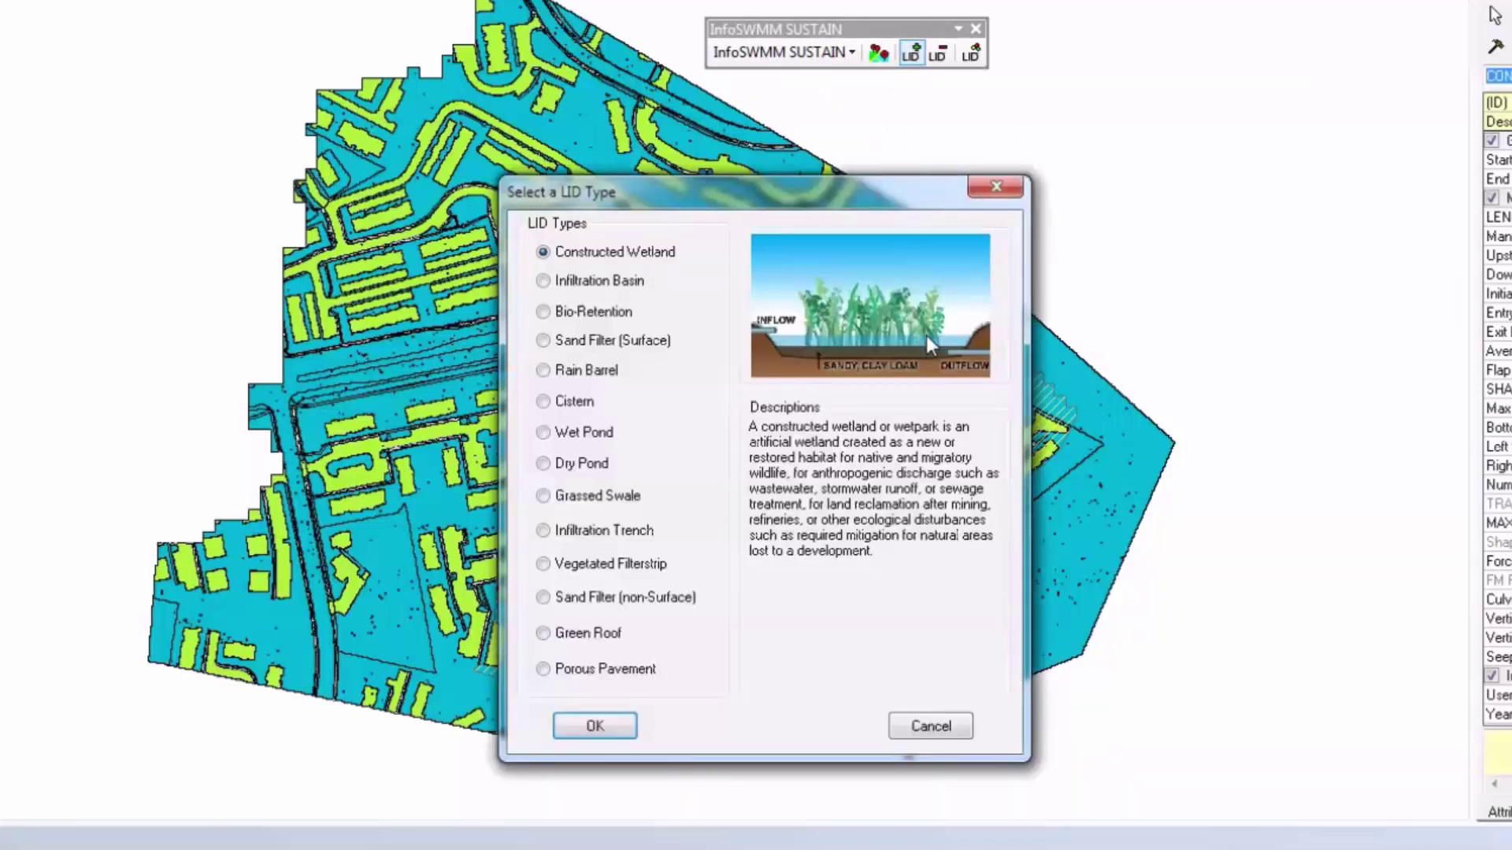
left_click(562, 466)
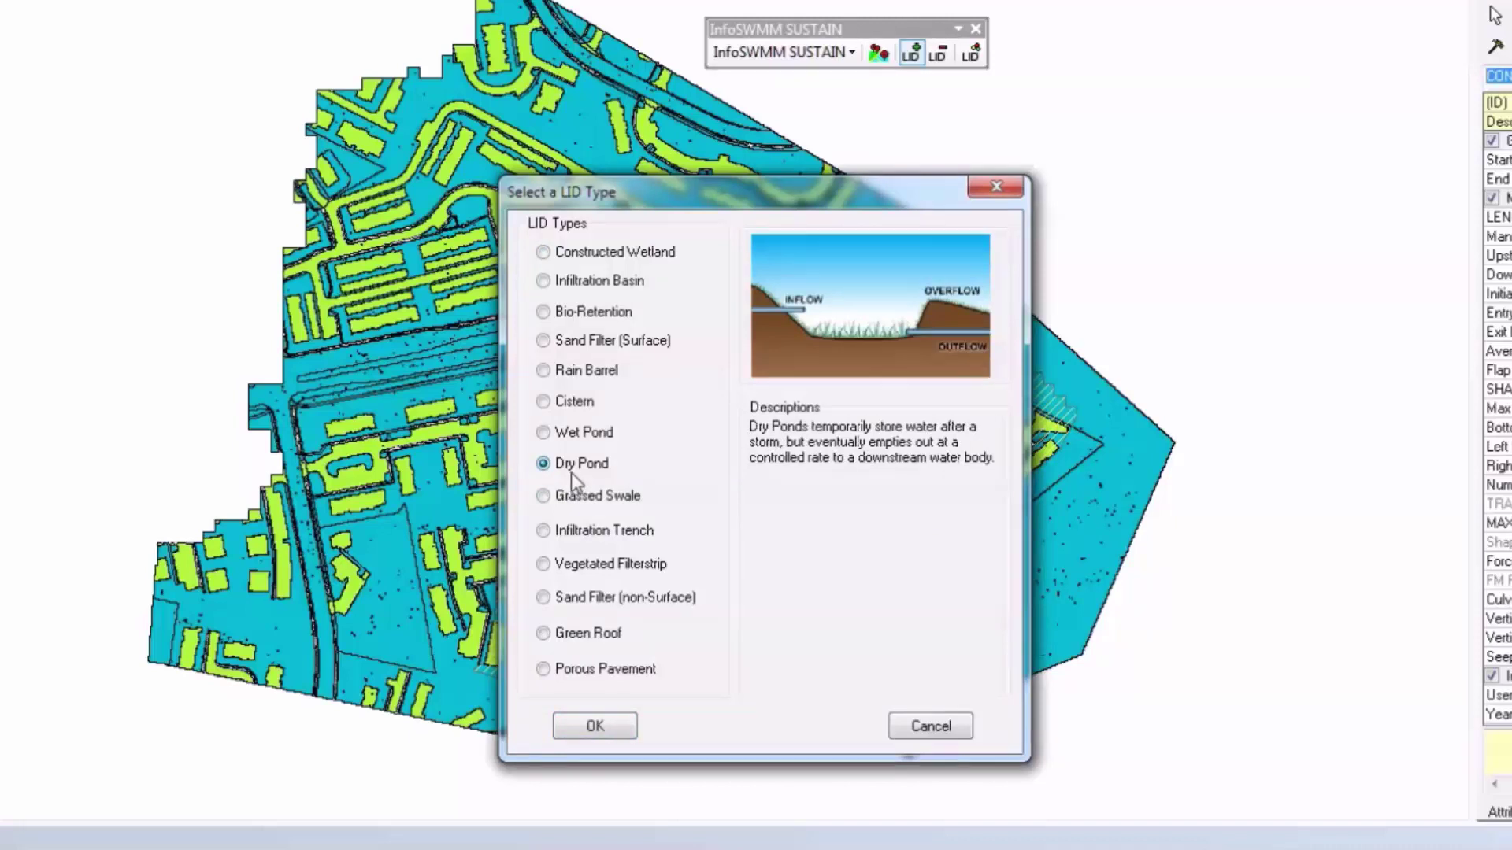
left_click(930, 726)
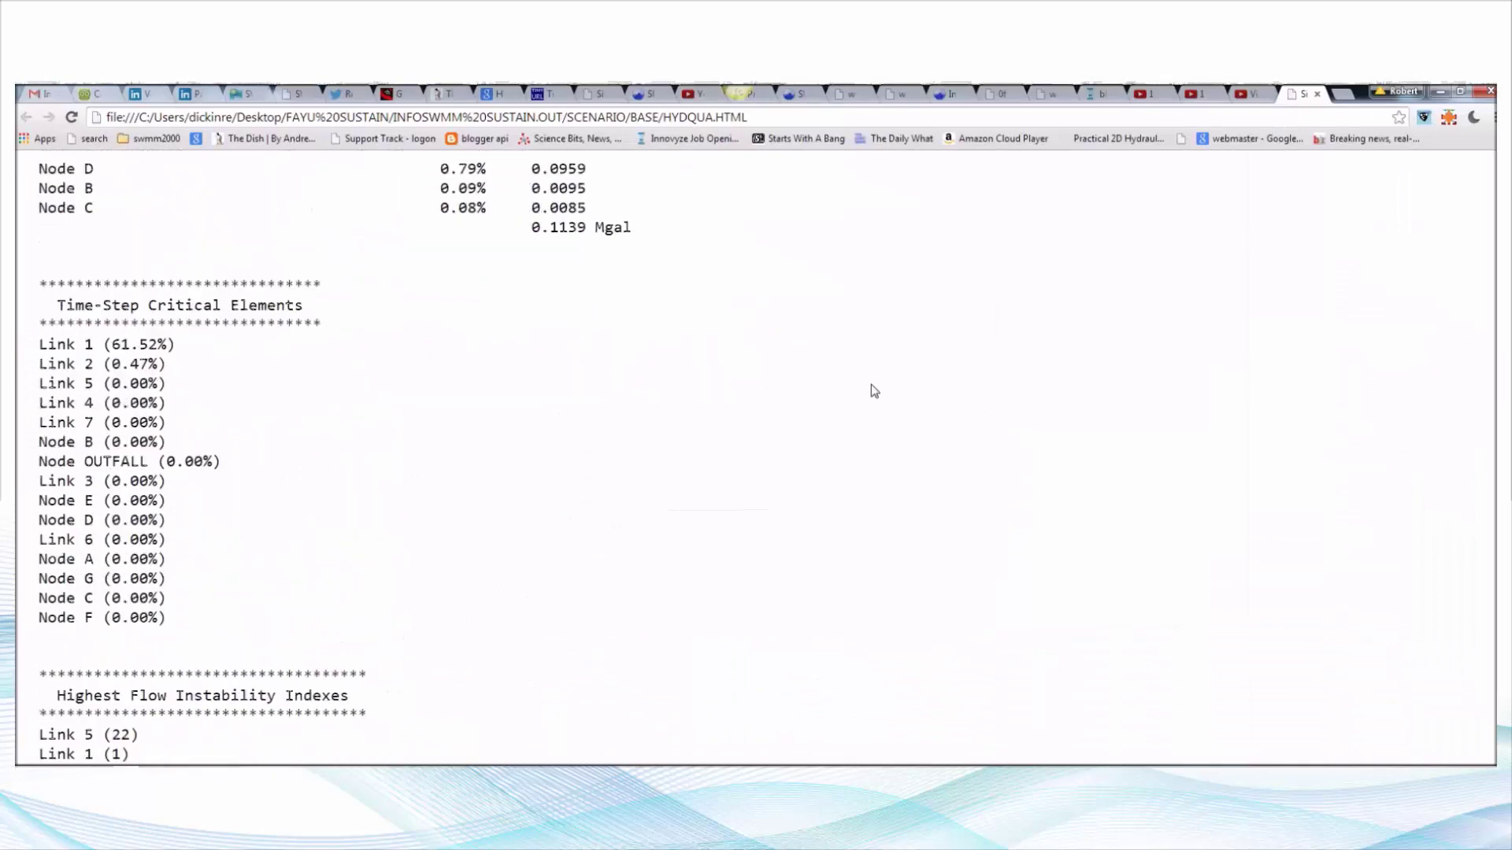
- Scroll through the HYDQUA.HTML report's runoff, washoff and node depth tables
scroll(874, 392, "down", 6)
scroll(874, 387, "up", 3)
scroll(873, 384, "down", 1)
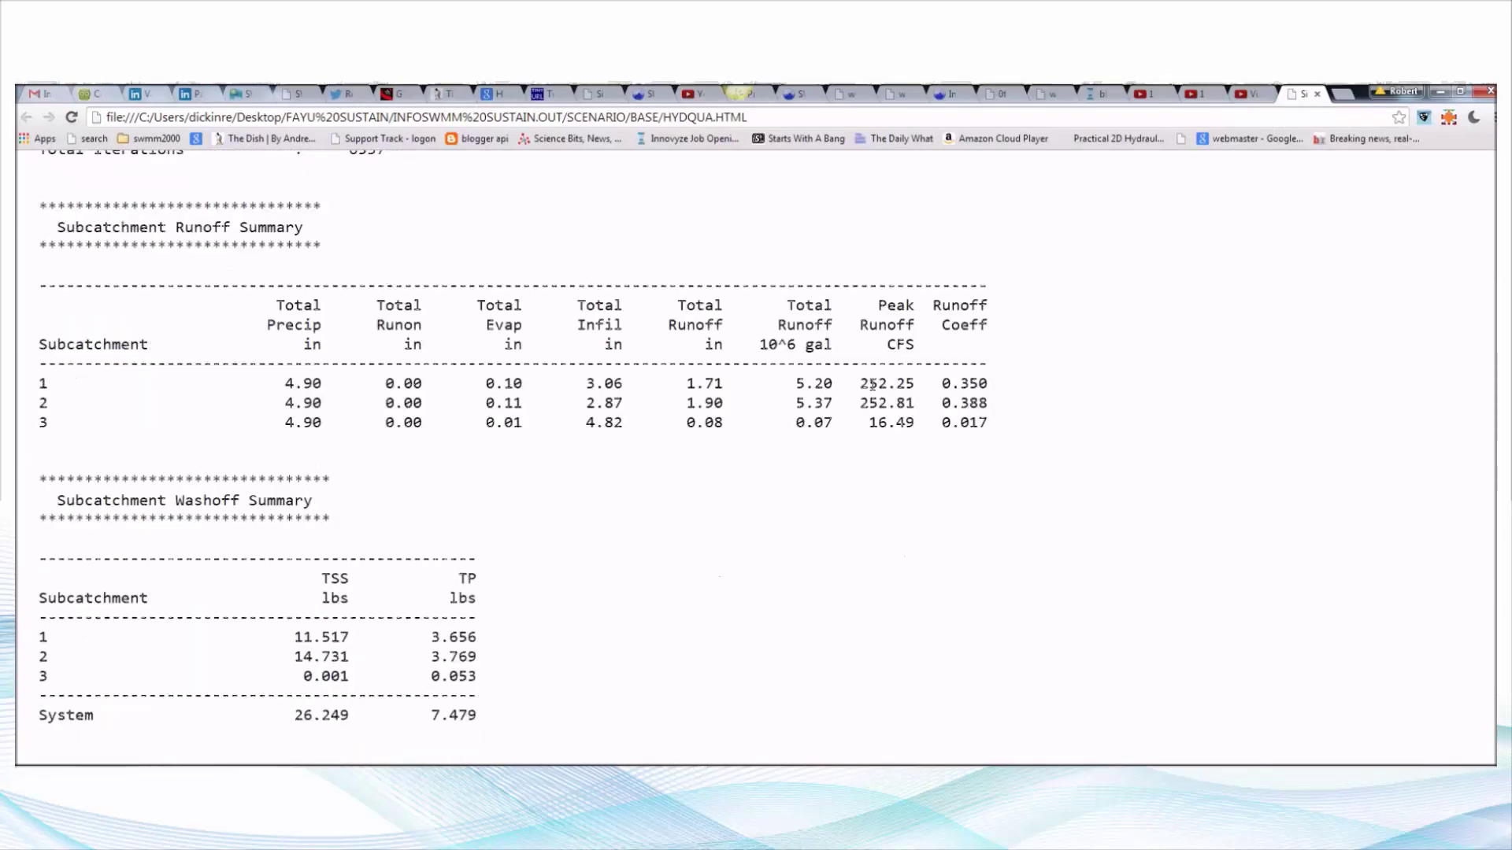
scroll(575, 488, "down", 6)
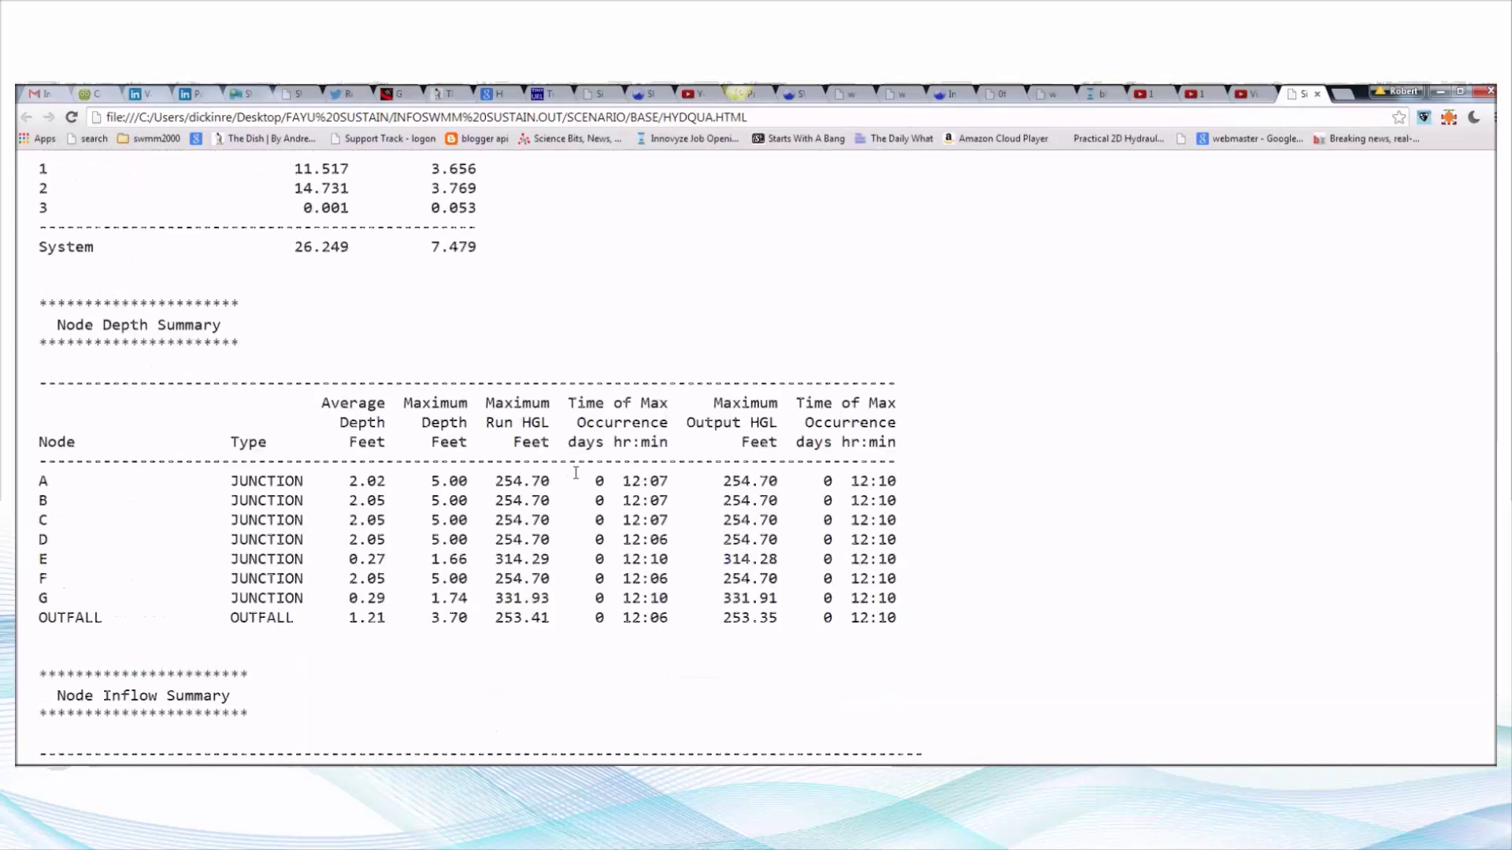
scroll(578, 473, "up", 2)
scroll(581, 473, "up", 4)
scroll(581, 473, "up", 3)
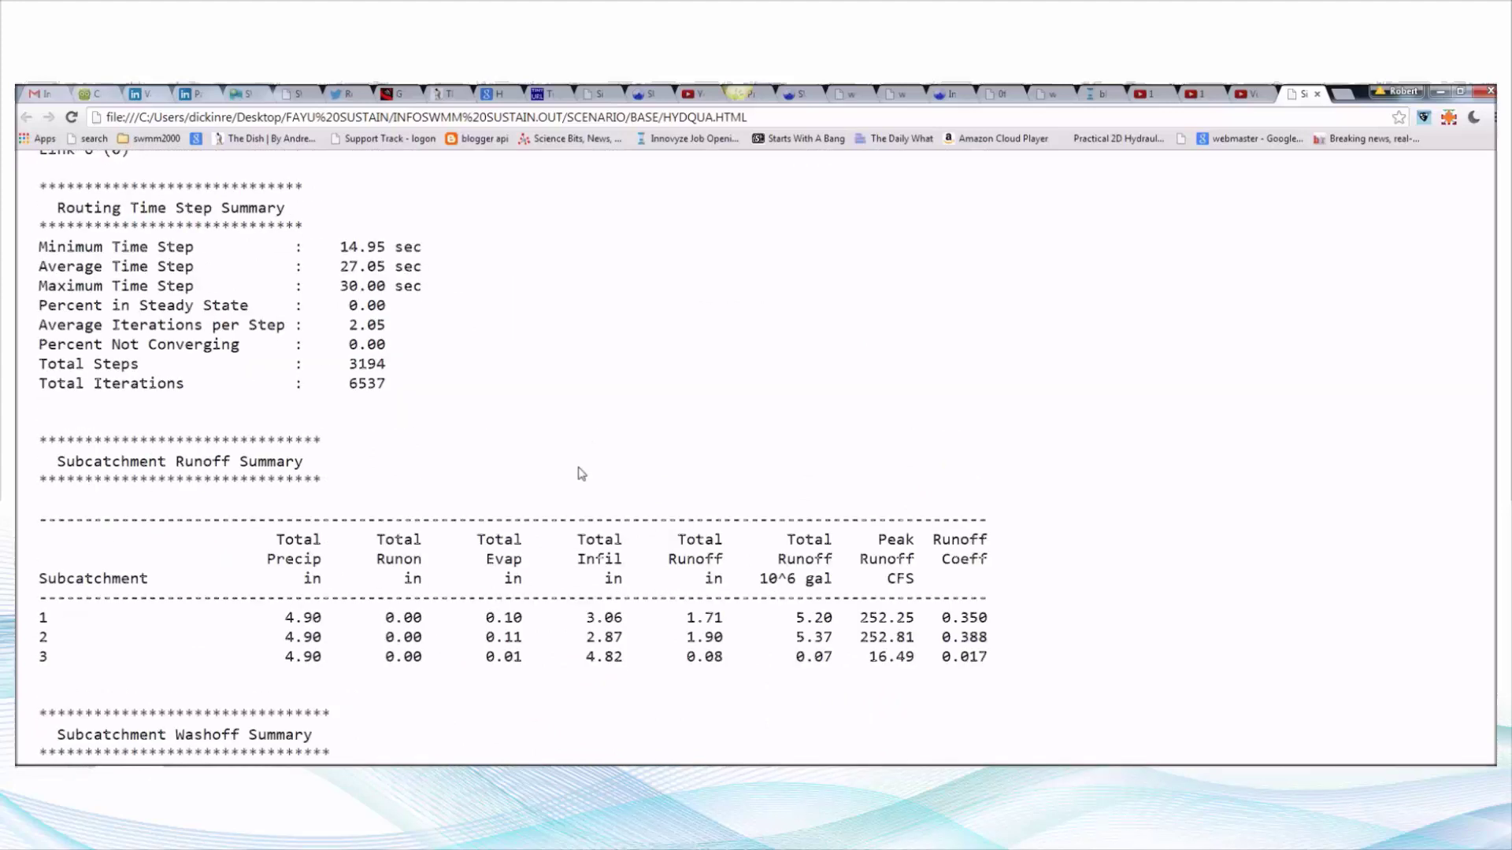
scroll(581, 473, "down", 1)
scroll(581, 473, "up", 7)
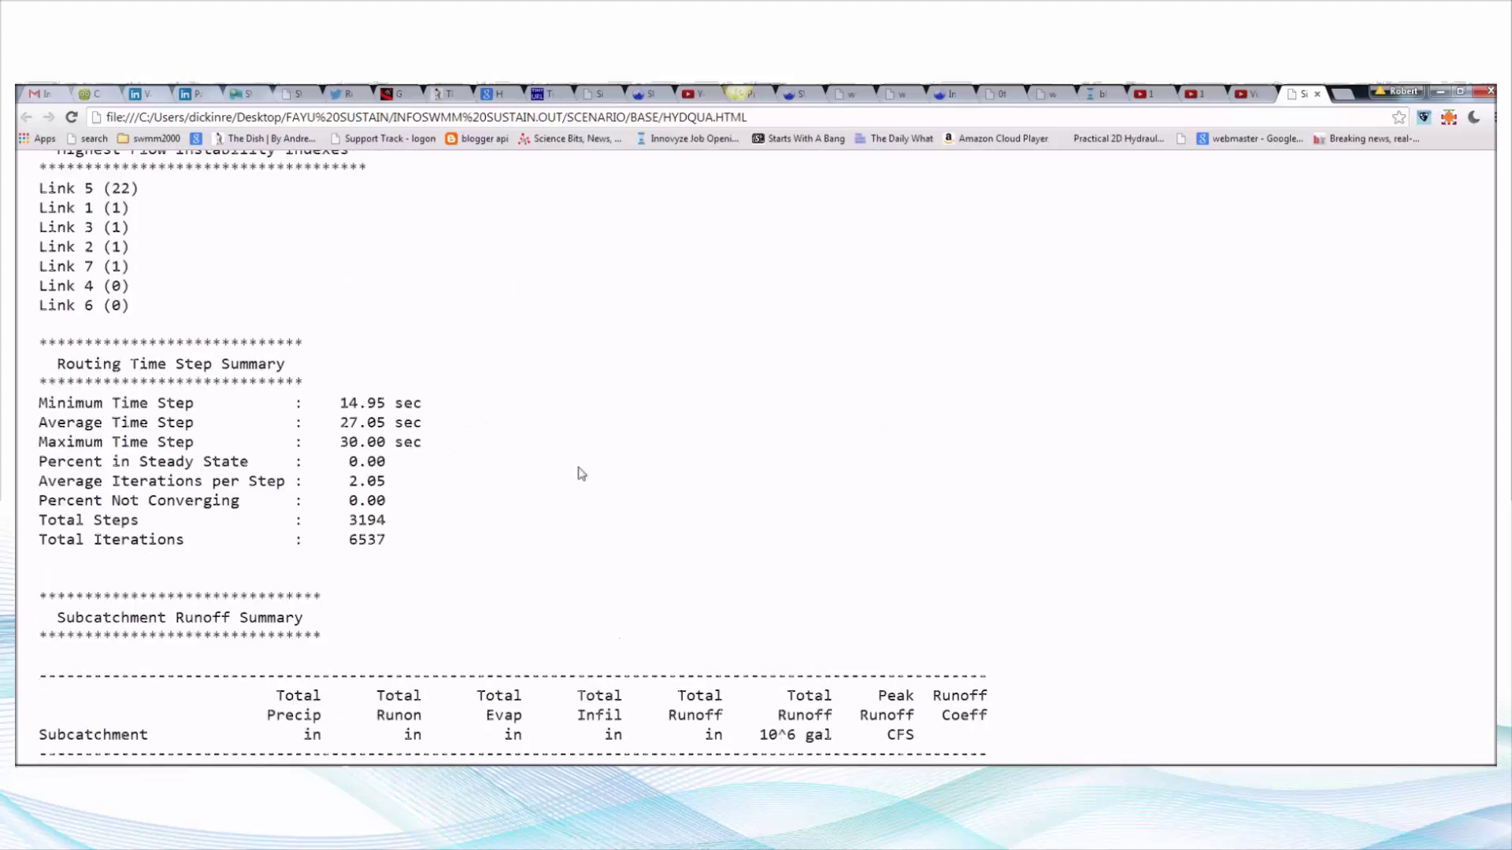
left_click(1441, 92)
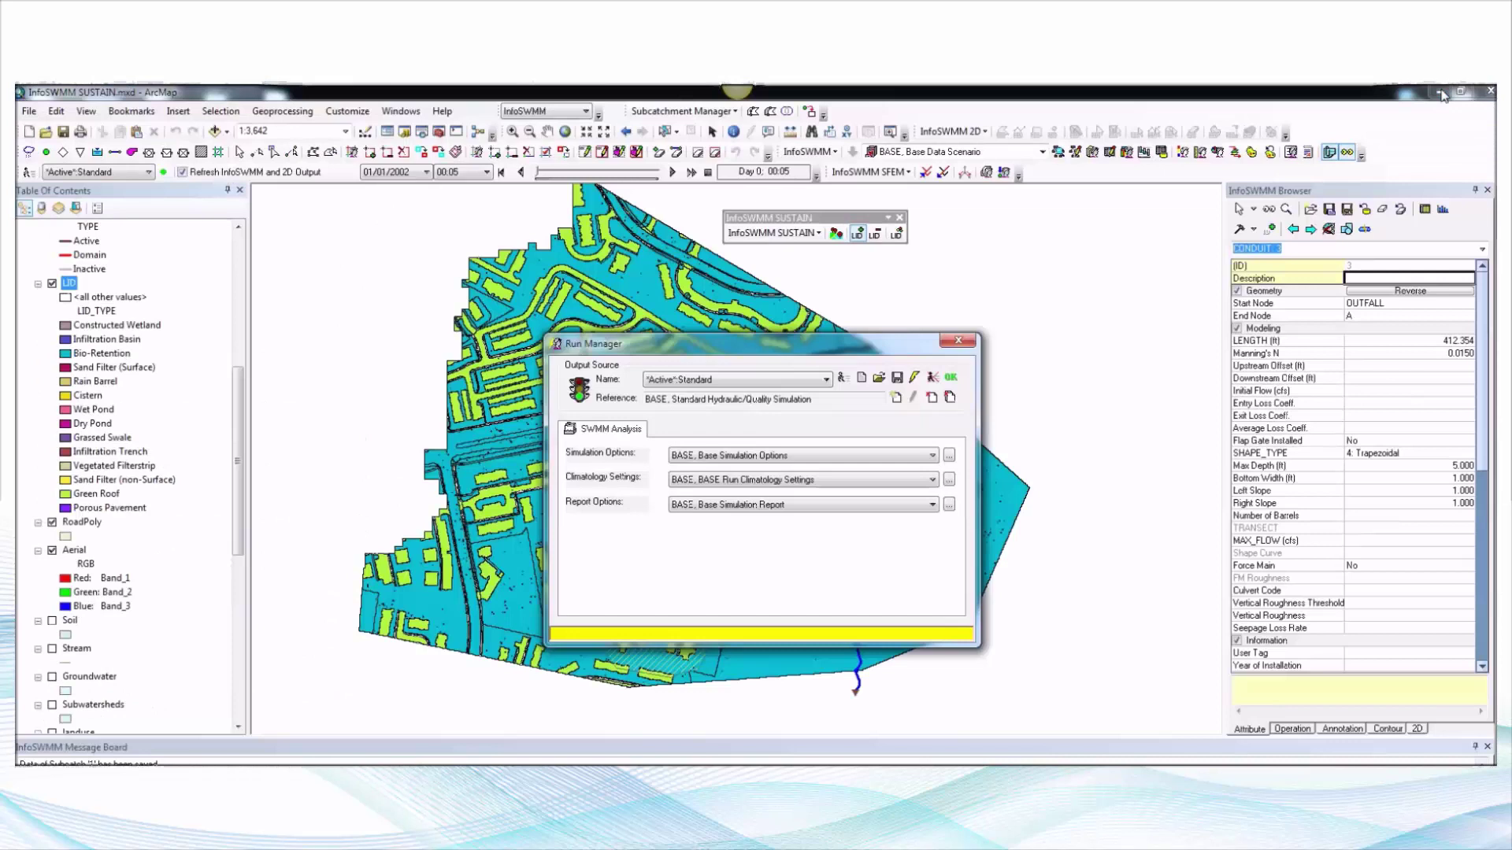